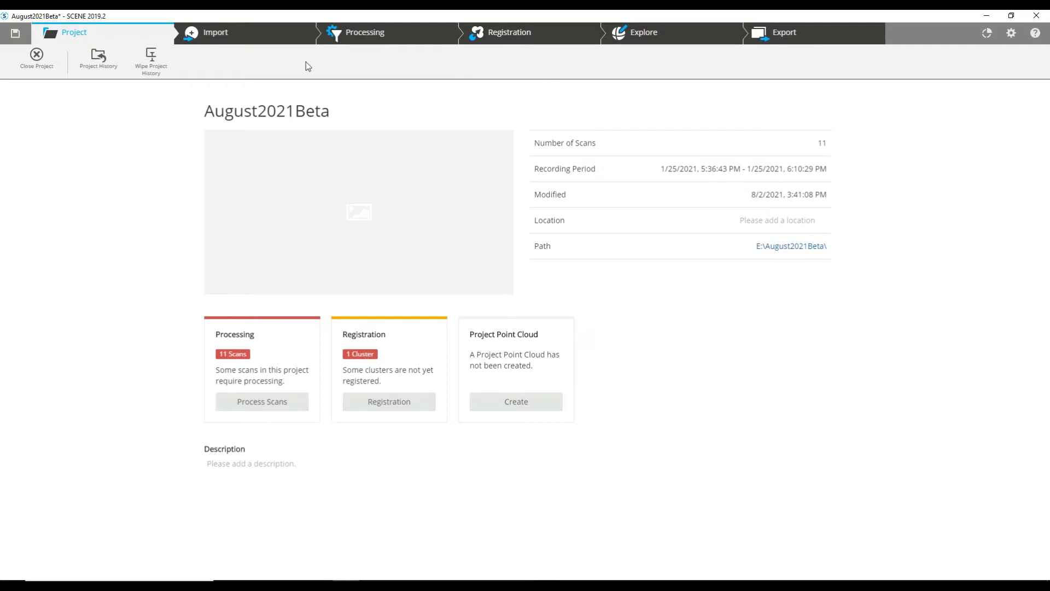
# Step: Open the Process Scans configuration for all 11 scans from the Processing workspace
pyautogui.click(363, 33)
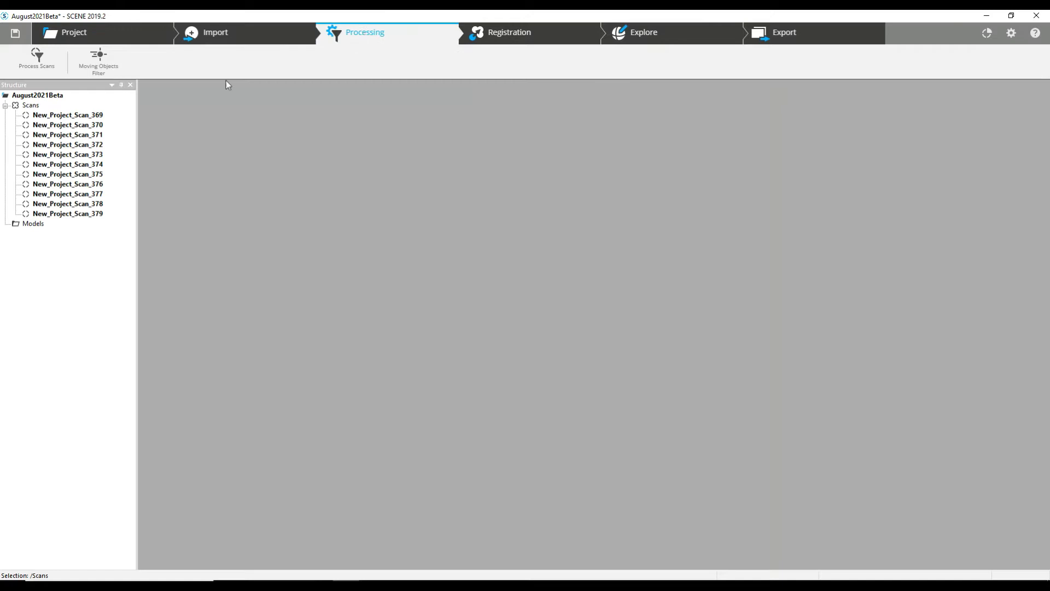
pyautogui.rightClick(32, 106)
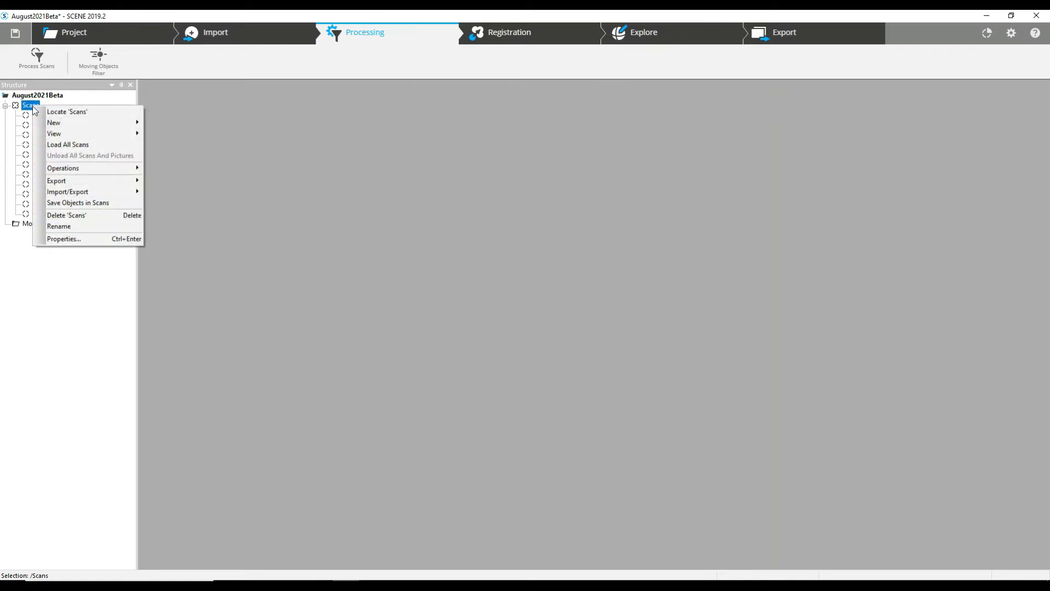
pyautogui.moveTo(52, 169)
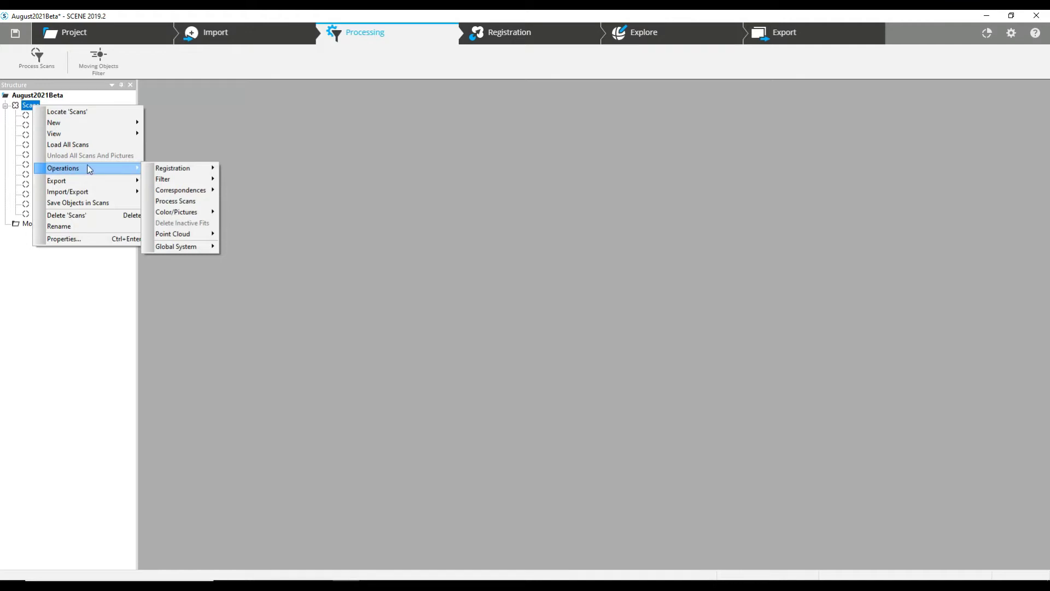
pyautogui.click(176, 200)
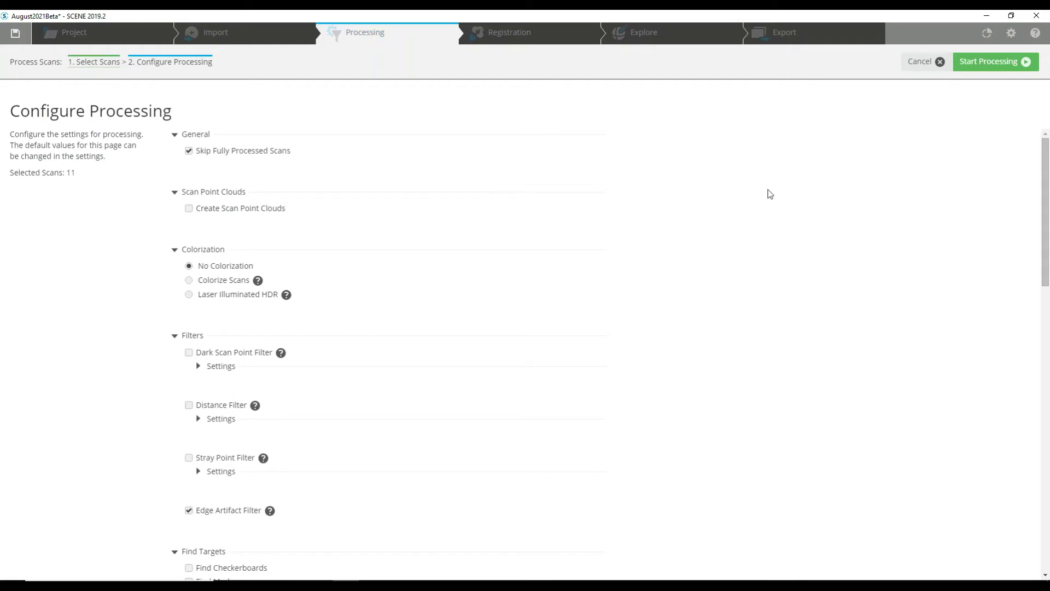
# Step: Enable Find Checkerboards under Find Targets, alongside 0.0700 m sphere detection
pyautogui.moveTo(1043, 206); pyautogui.dragTo(1034, 262)
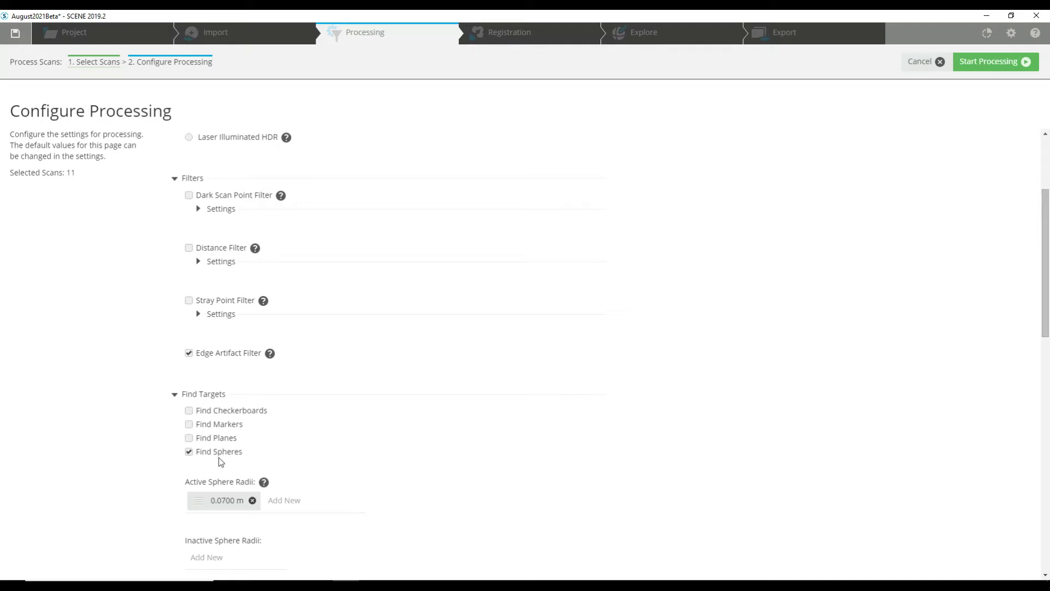
pyautogui.click(189, 411)
pyautogui.scroll(3, 527, 381)
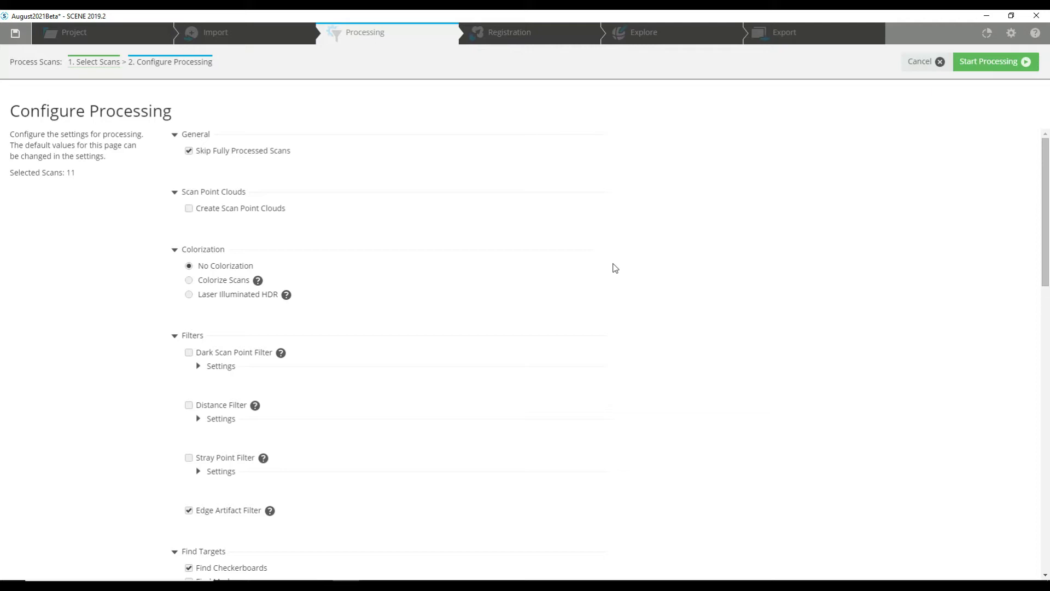
pyautogui.scroll(-4, 702, 296)
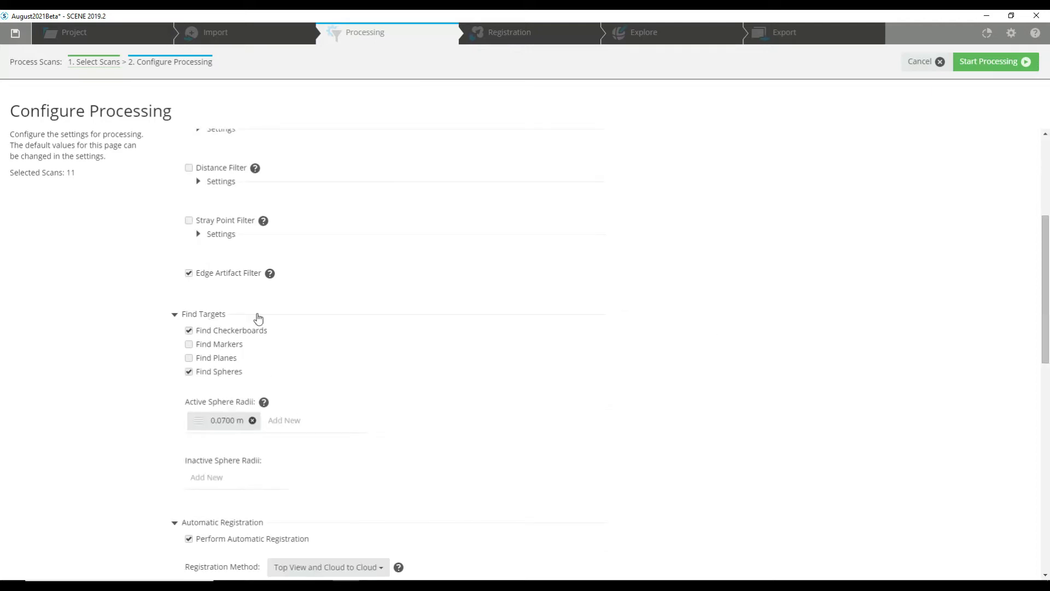
pyautogui.moveTo(1048, 244); pyautogui.dragTo(1031, 155)
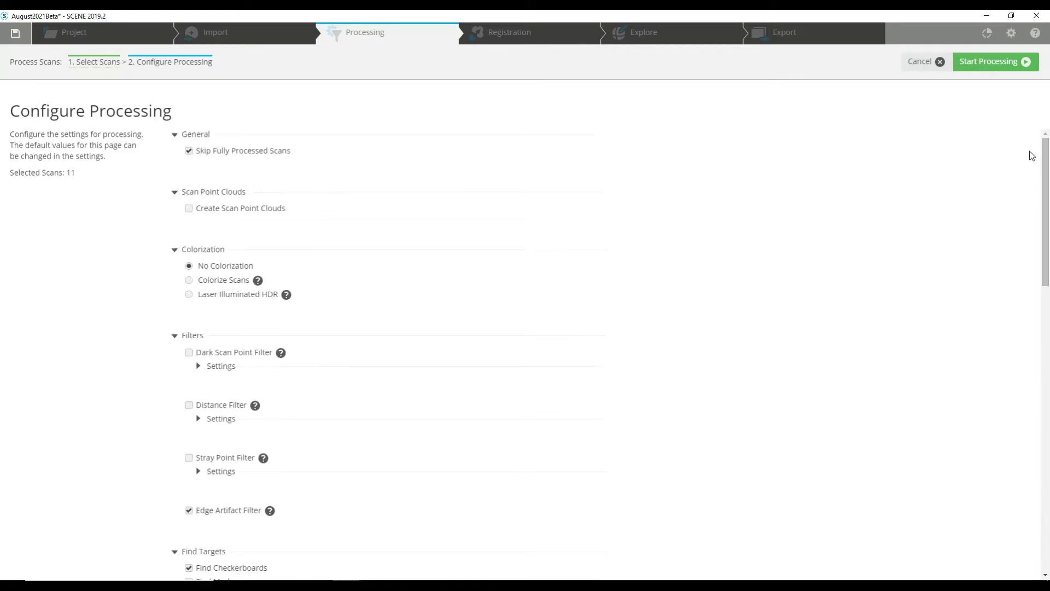
# Step: Process and register the 11 scans, then open August2021Beta's ScanManager in the Explore 3D view
pyautogui.click(993, 62)
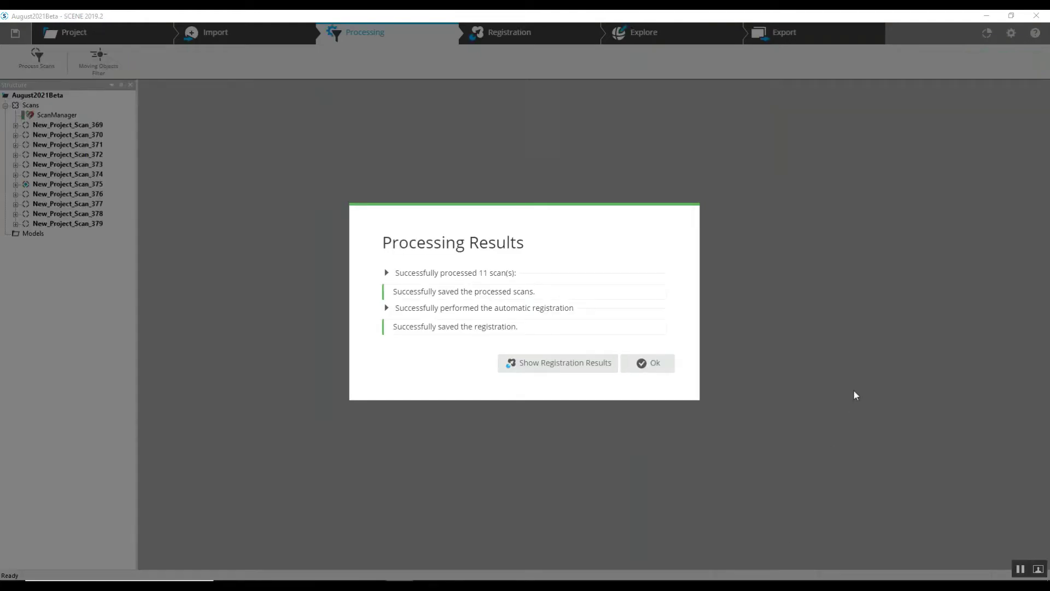
pyautogui.click(647, 363)
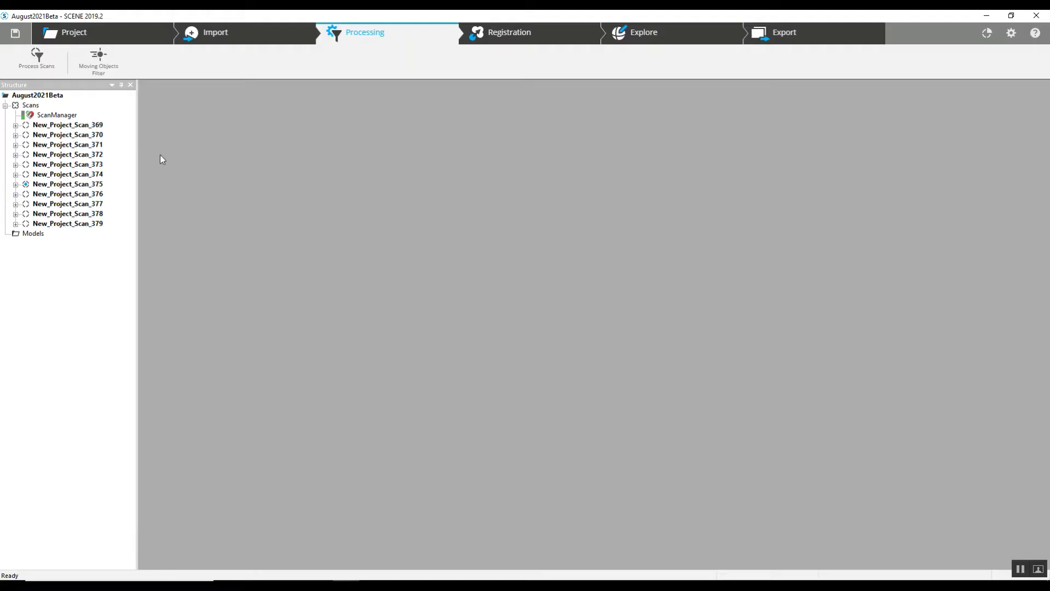
pyautogui.rightClick(61, 118)
pyautogui.click(90, 123)
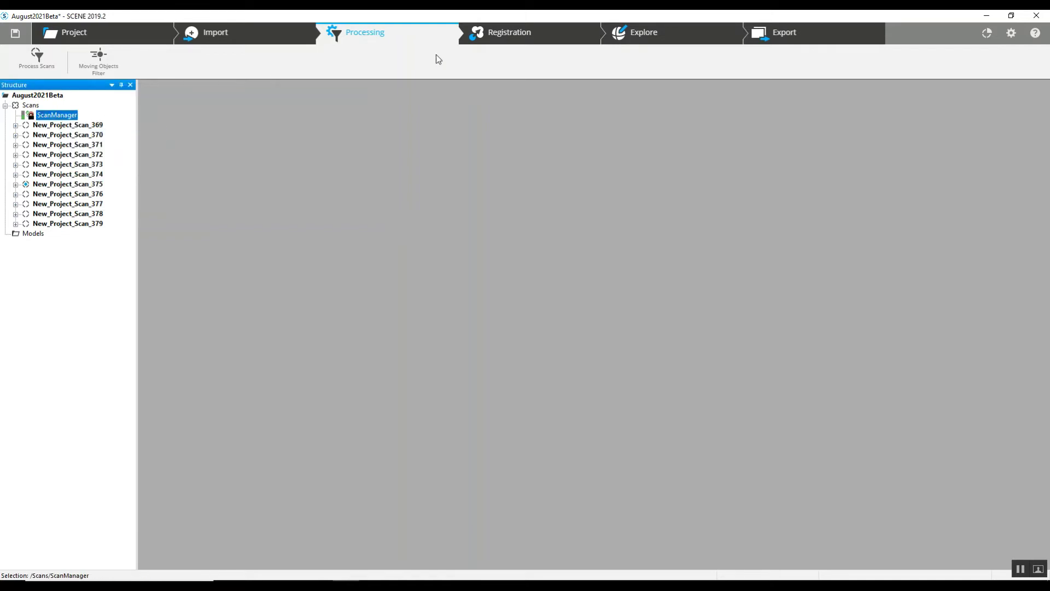
pyautogui.click(623, 37)
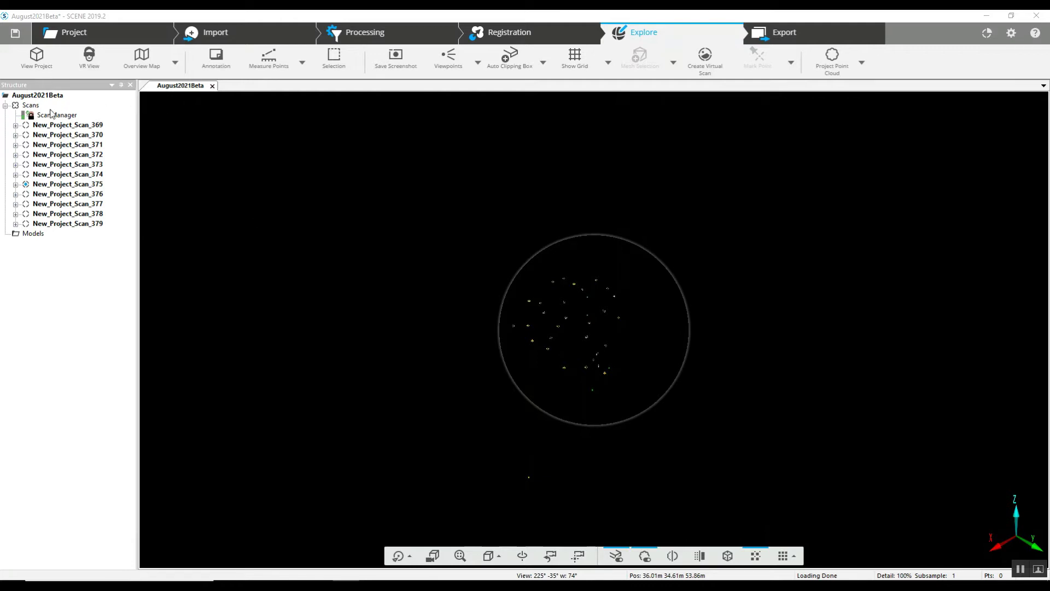
# Step: Load all scans, pan, orbit and zoom the room cloud, and select New_Project_Scan_370
pyautogui.rightClick(28, 107)
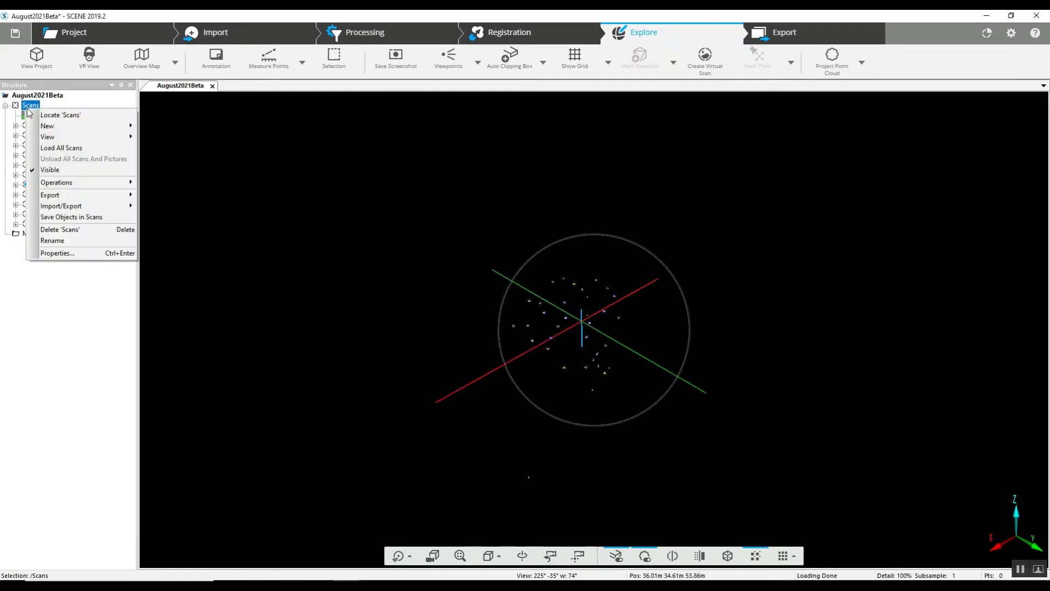
pyautogui.click(55, 148)
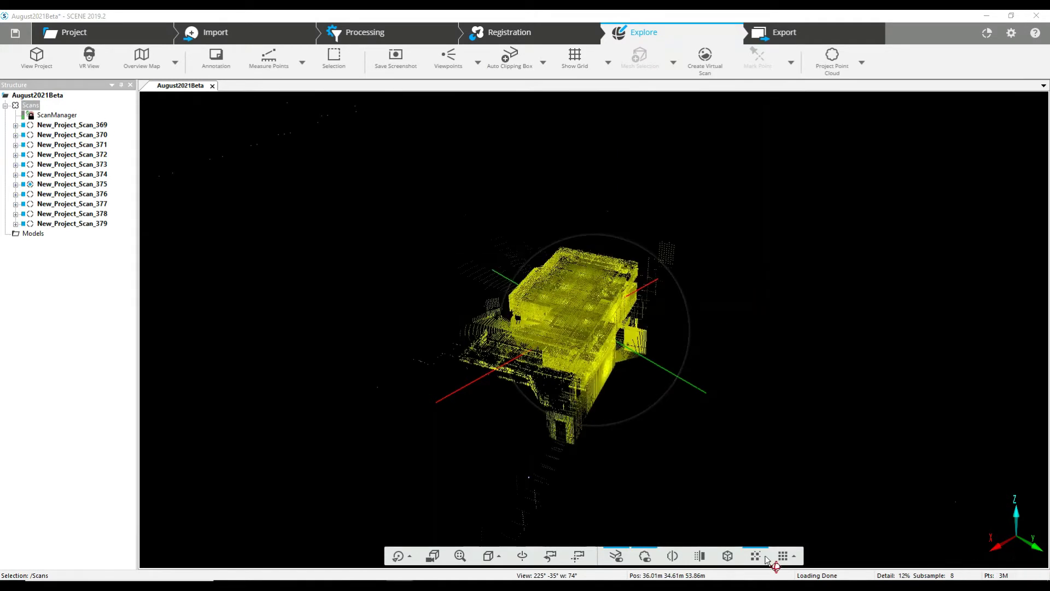
pyautogui.moveTo(570, 319); pyautogui.dragTo(693, 329, button='right')
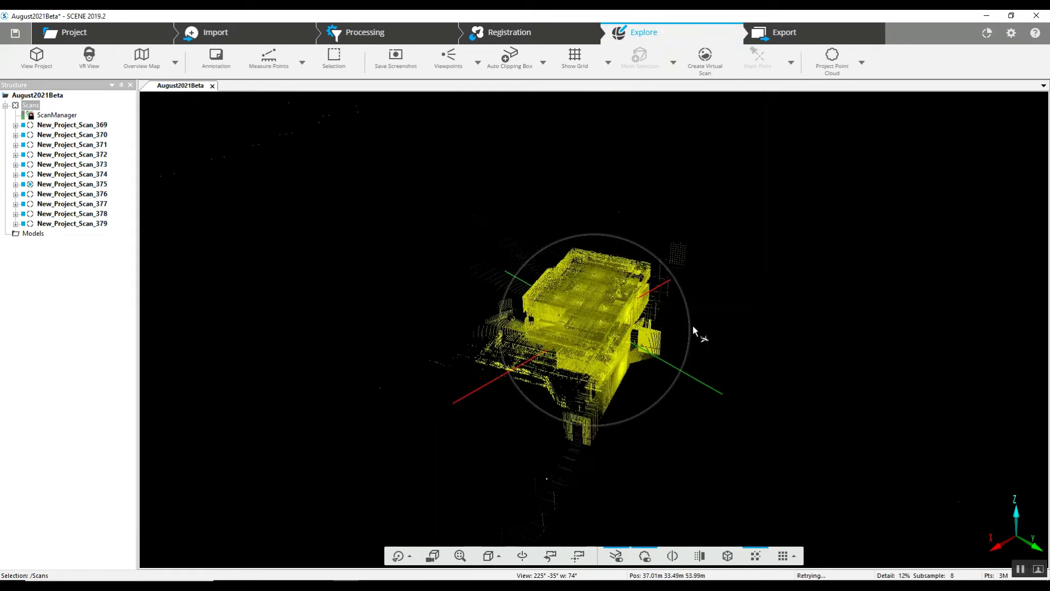
pyautogui.moveTo(693, 328); pyautogui.dragTo(286, 269)
pyautogui.scroll(5, 698, 398)
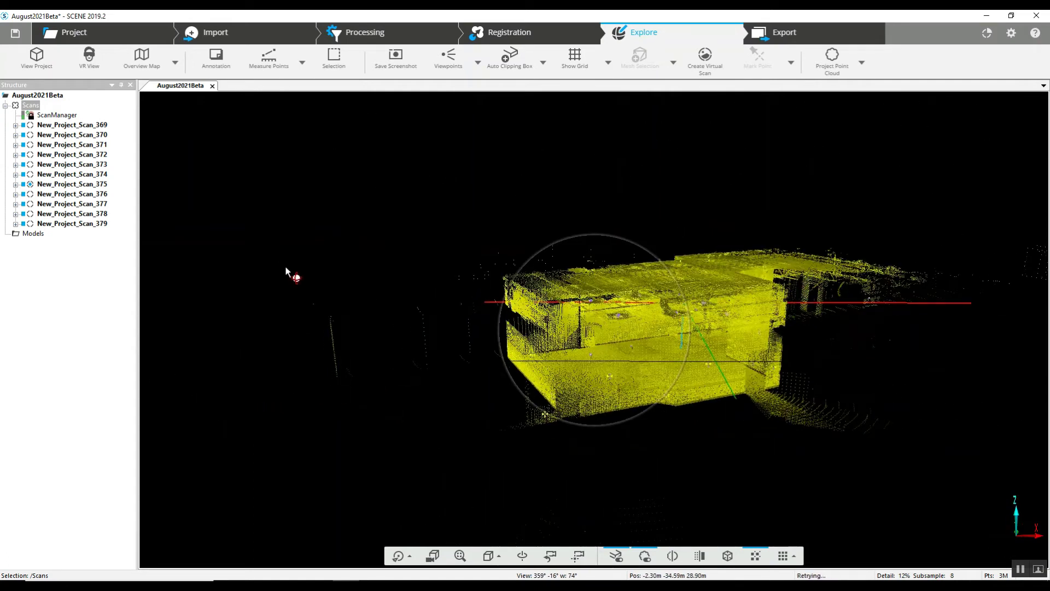
pyautogui.click(74, 137)
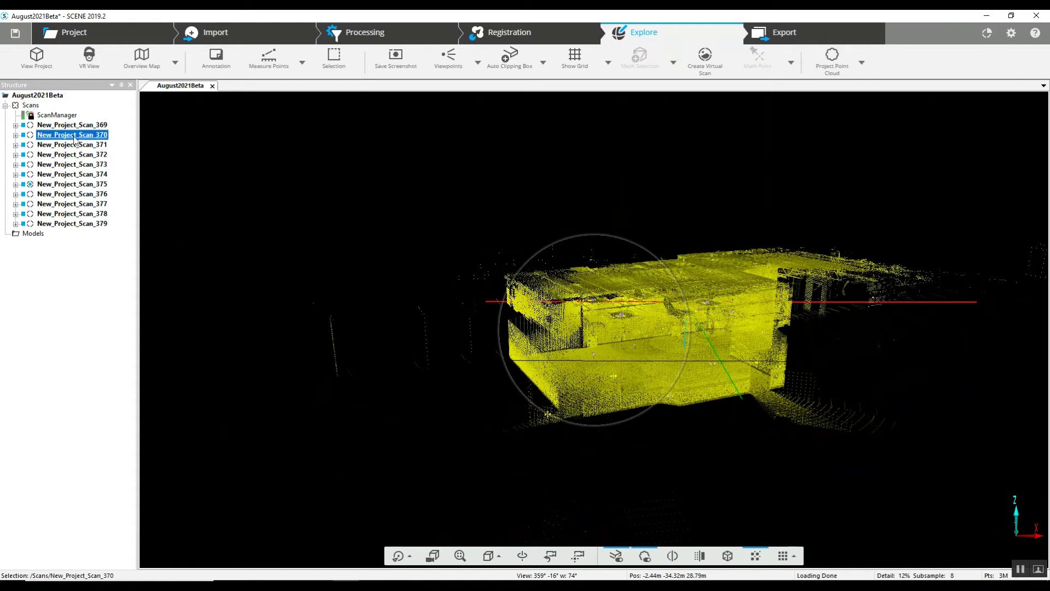
# Step: Open New_Project_Scan_370 in its own view and look around the floor, ceiling and door corner
pyautogui.doubleClick(74, 136)
pyautogui.moveTo(661, 346); pyautogui.dragTo(1048, 323)
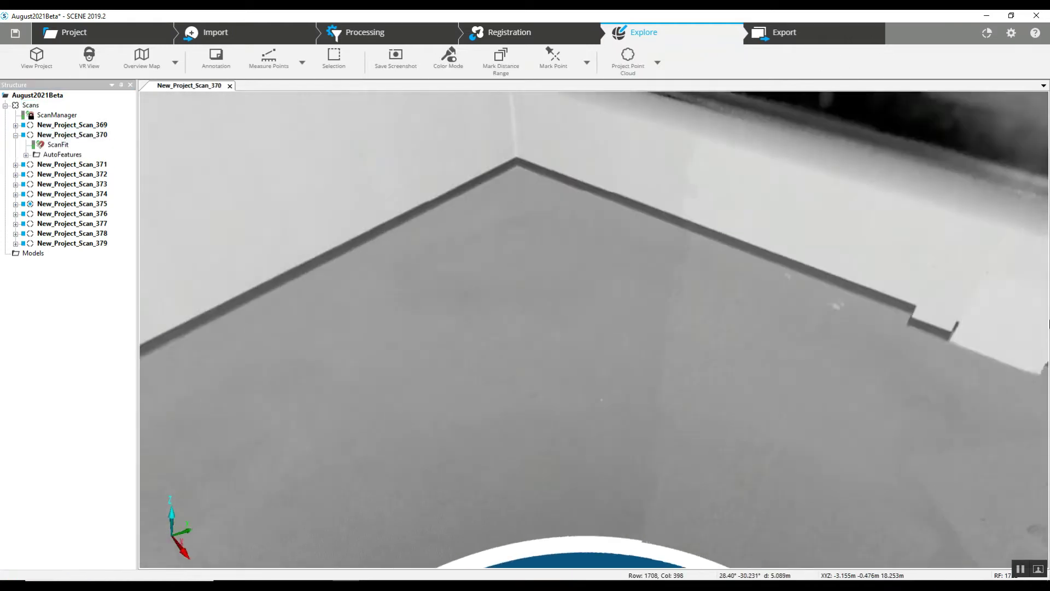
pyautogui.moveTo(744, 332); pyautogui.dragTo(497, 356)
pyautogui.moveTo(525, 313); pyautogui.dragTo(575, 317)
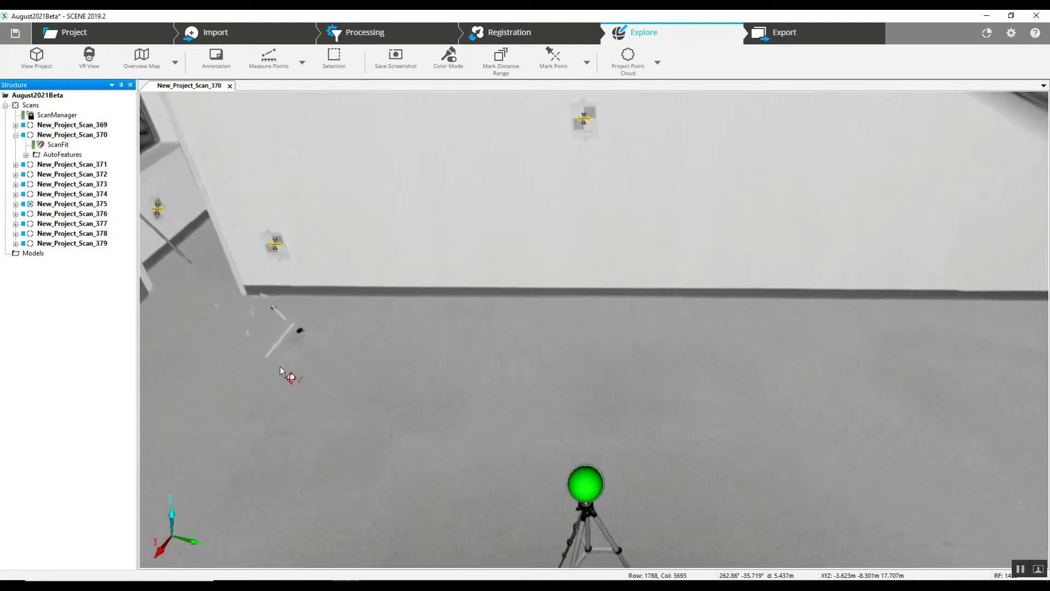
pyautogui.moveTo(293, 372); pyautogui.dragTo(471, 378)
pyautogui.click(69, 324)
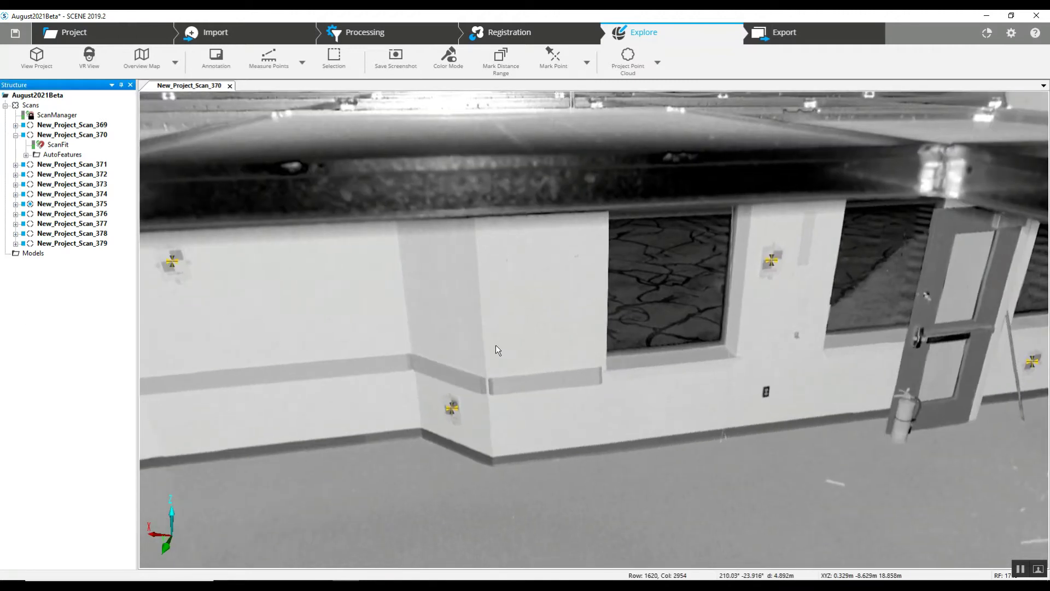
pyautogui.click(635, 359)
pyautogui.moveTo(635, 359); pyautogui.dragTo(520, 320)
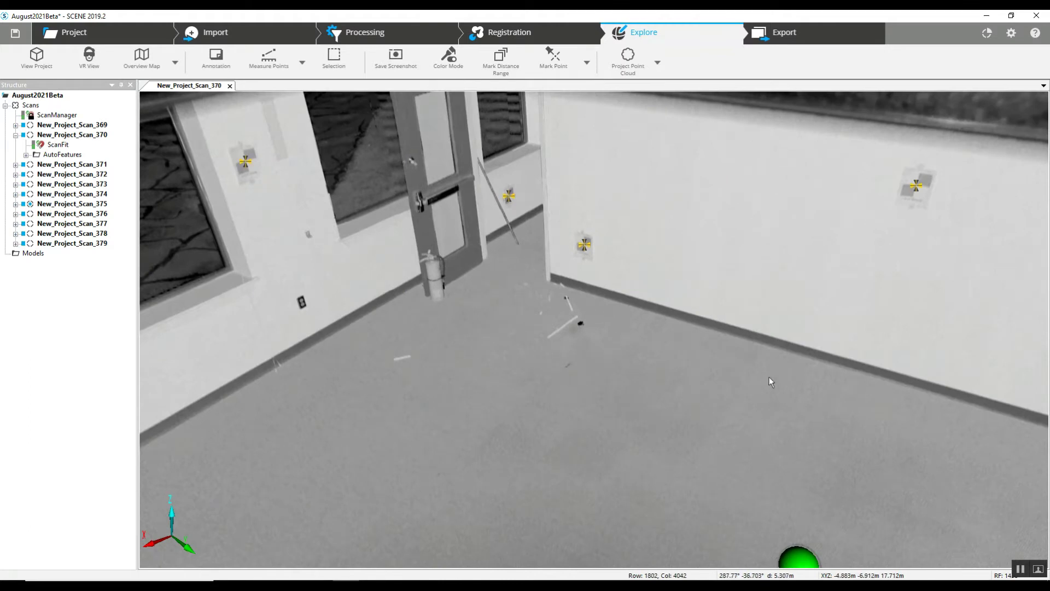
pyautogui.moveTo(751, 340); pyautogui.dragTo(694, 363)
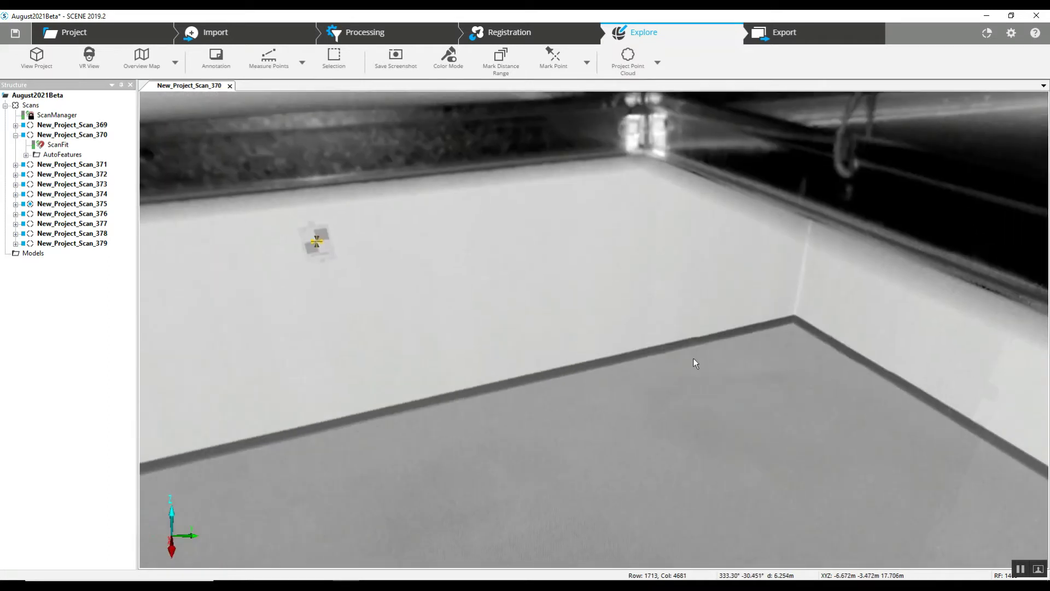
# Step: Inspect the sphere target on the logo disc, the ceiling trusses and duct, and the target walls
pyautogui.moveTo(783, 372); pyautogui.dragTo(707, 360)
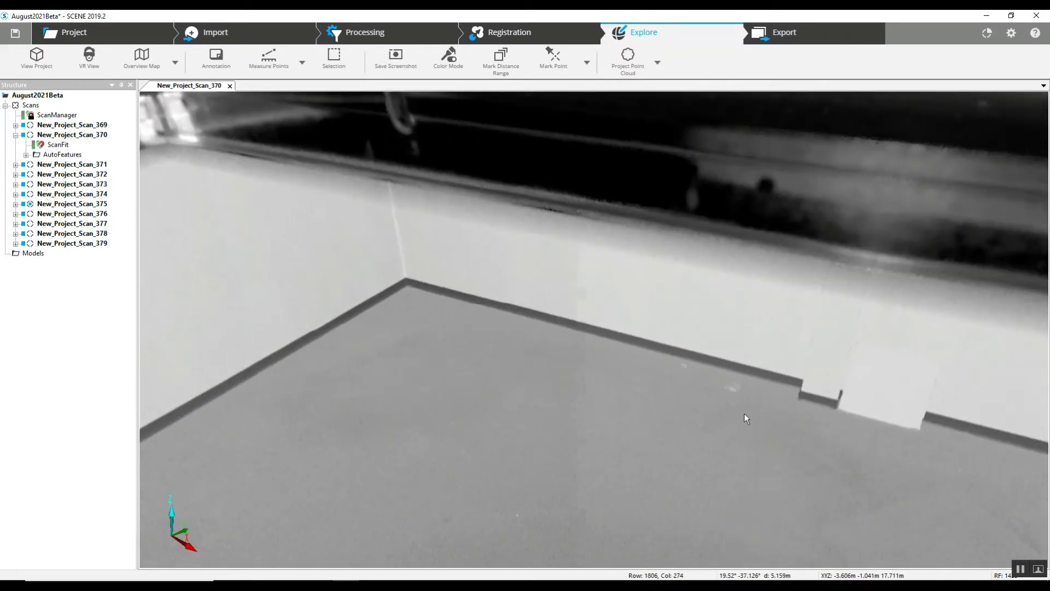
pyautogui.moveTo(745, 418); pyautogui.dragTo(910, 330)
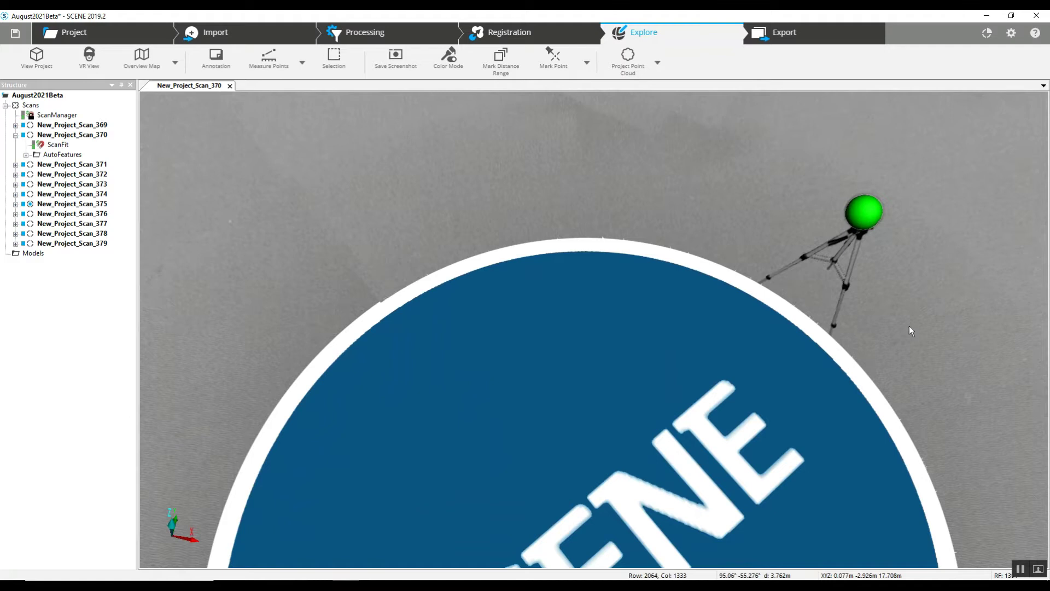
pyautogui.moveTo(367, 224); pyautogui.dragTo(610, 247)
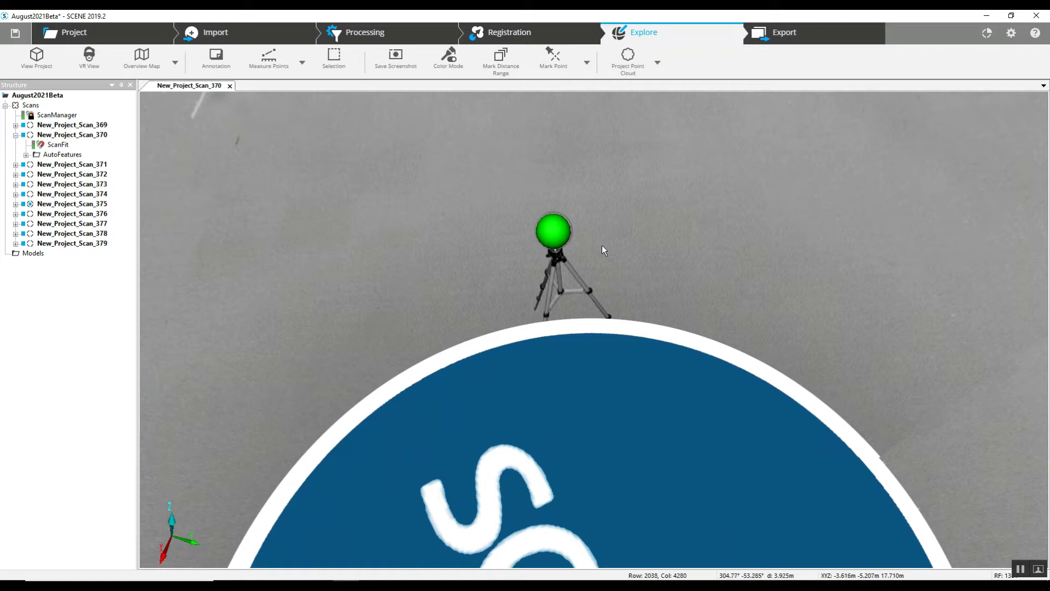
pyautogui.moveTo(833, 377); pyautogui.dragTo(692, 279)
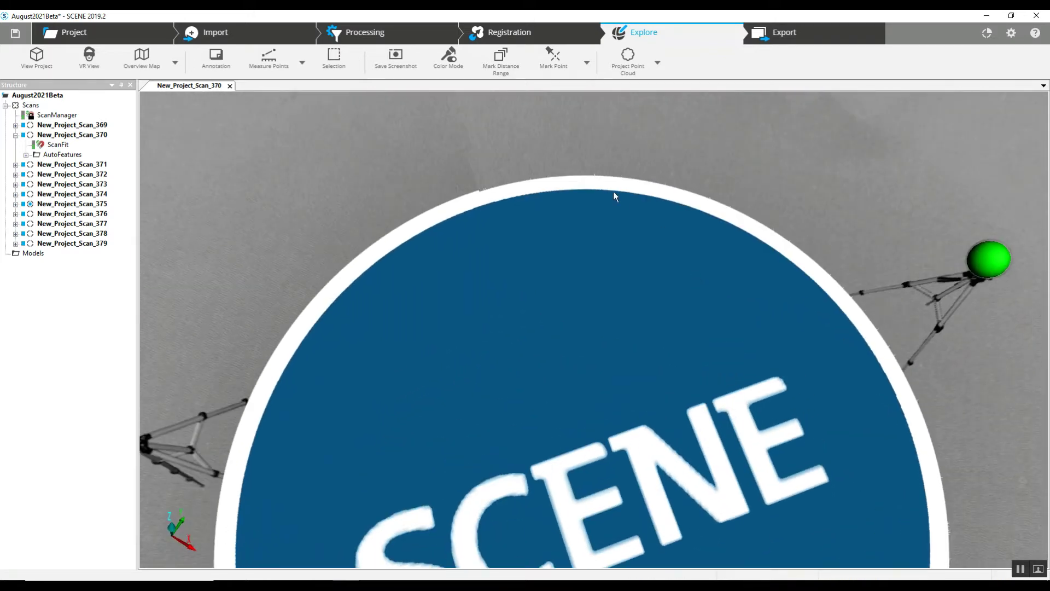
pyautogui.moveTo(567, 136); pyautogui.dragTo(687, 277)
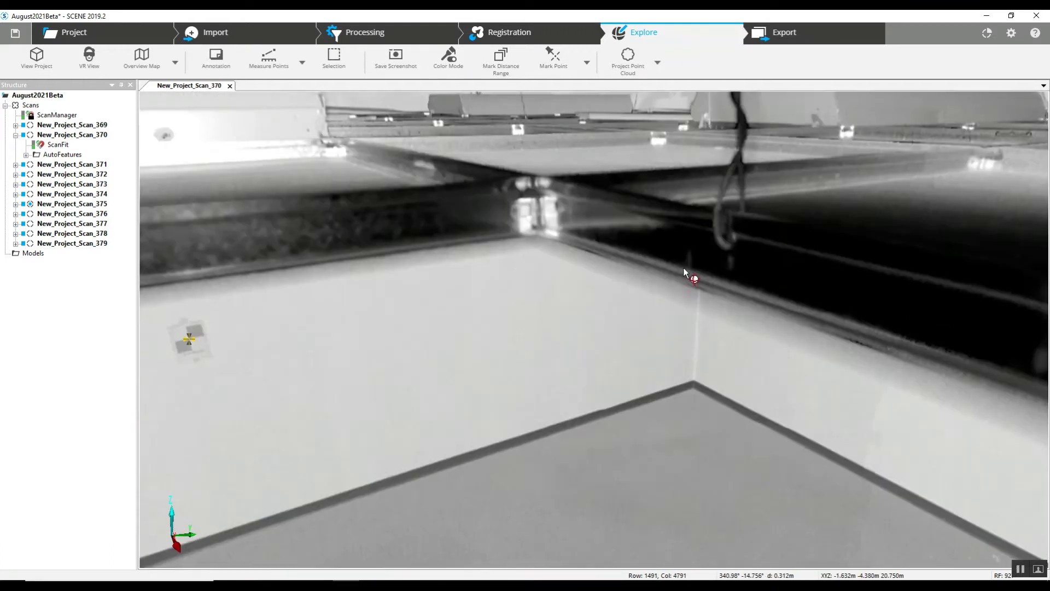
pyautogui.moveTo(624, 327); pyautogui.dragTo(705, 359)
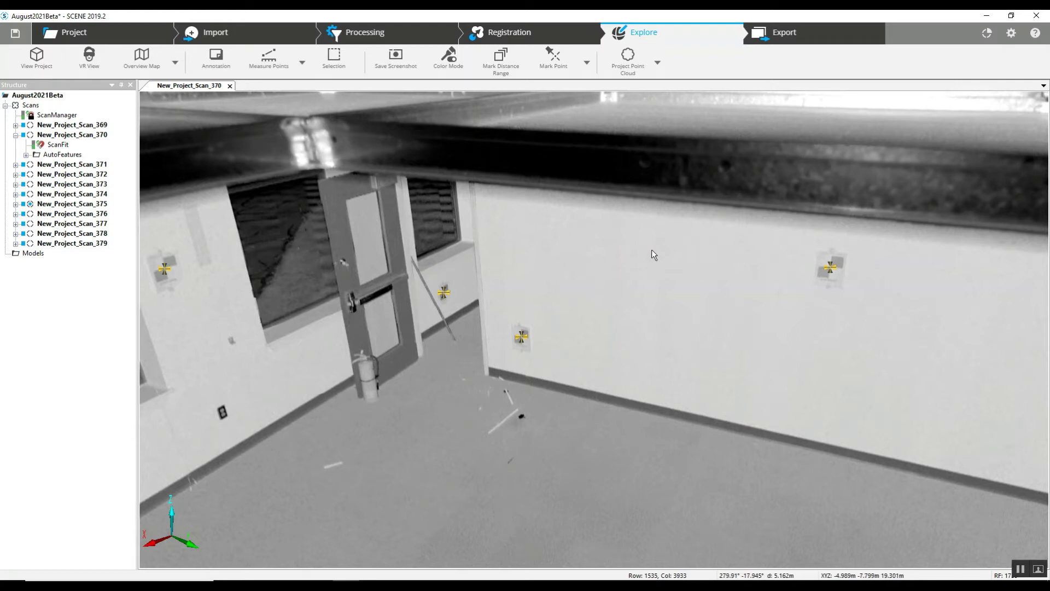
pyautogui.moveTo(651, 249); pyautogui.dragTo(711, 194)
pyautogui.moveTo(390, 233)
pyautogui.mouseDown()
pyautogui.moveTo(438, 300)
pyautogui.moveTo(523, 326)
pyautogui.moveTo(614, 288)
pyautogui.moveTo(621, 320)
pyautogui.moveTo(608, 255)
pyautogui.mouseUp()
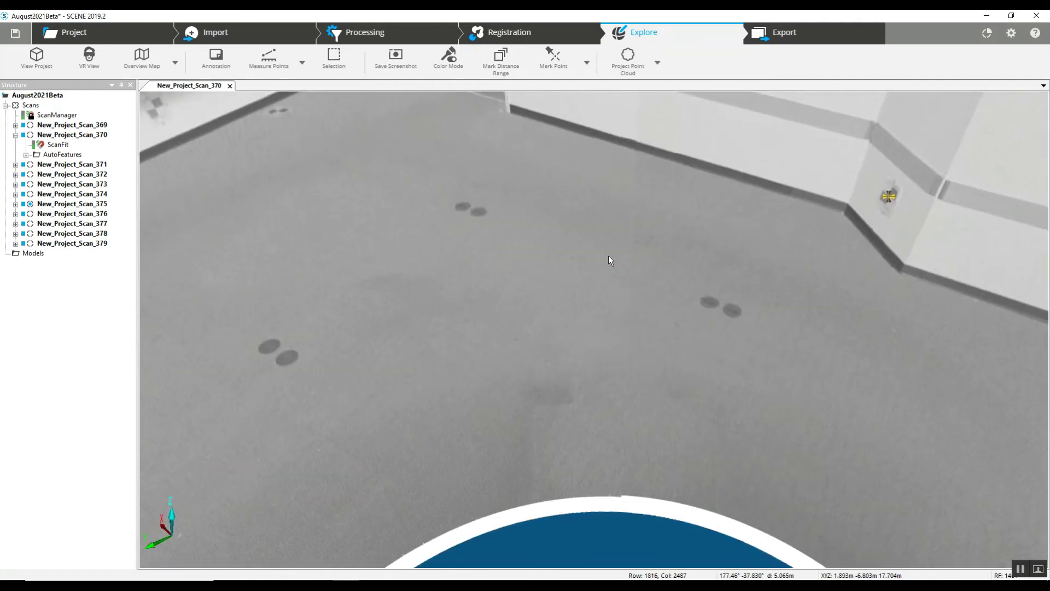
# Step: Close the scan view and create the project point cloud, saving and sharing pending changes first
pyautogui.click(229, 86)
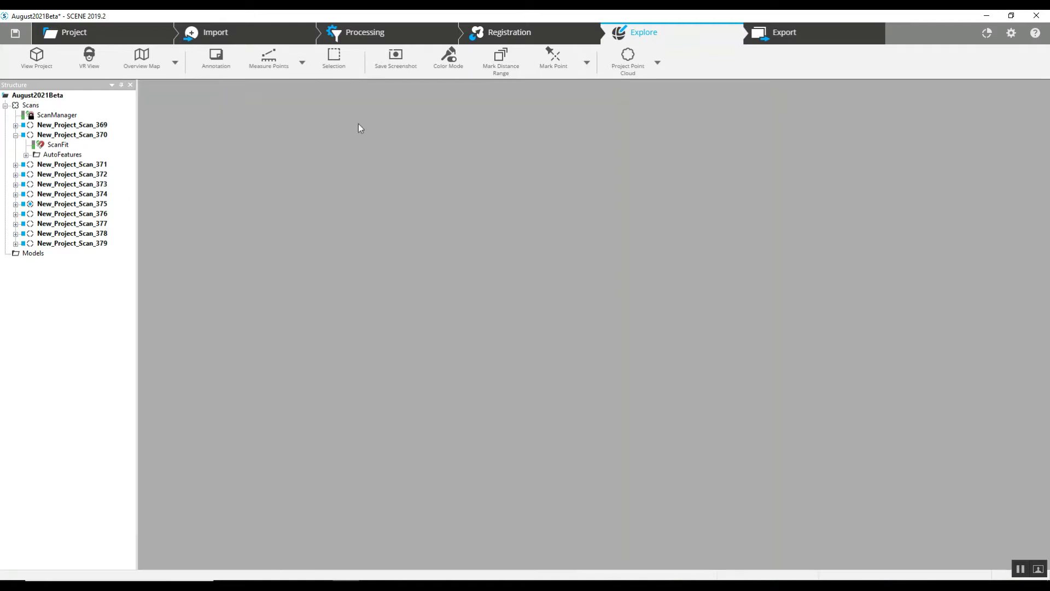
pyautogui.click(732, 63)
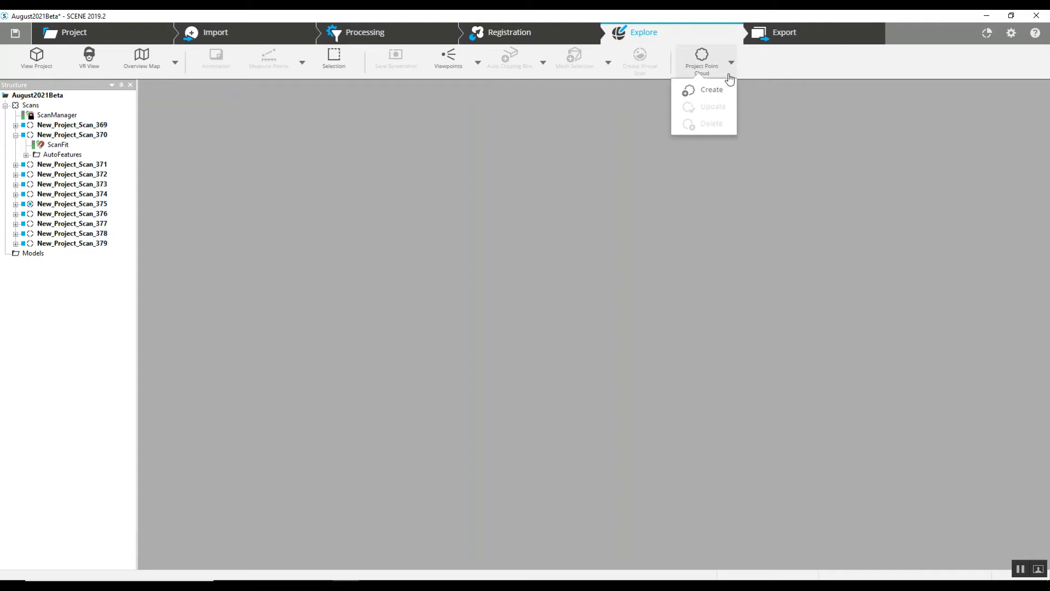
pyautogui.click(717, 93)
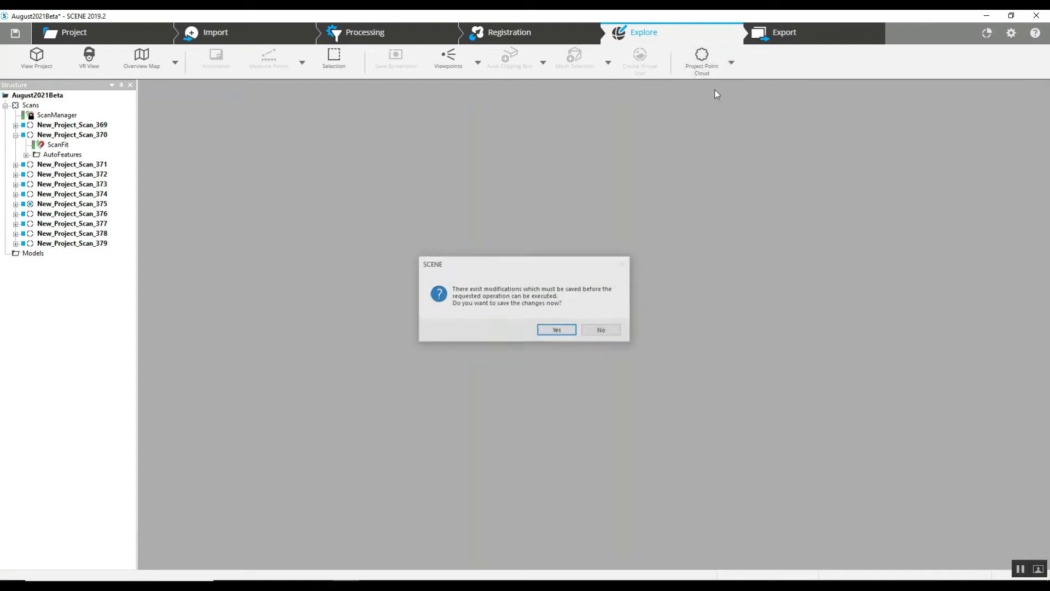
pyautogui.click(552, 331)
pyautogui.click(491, 345)
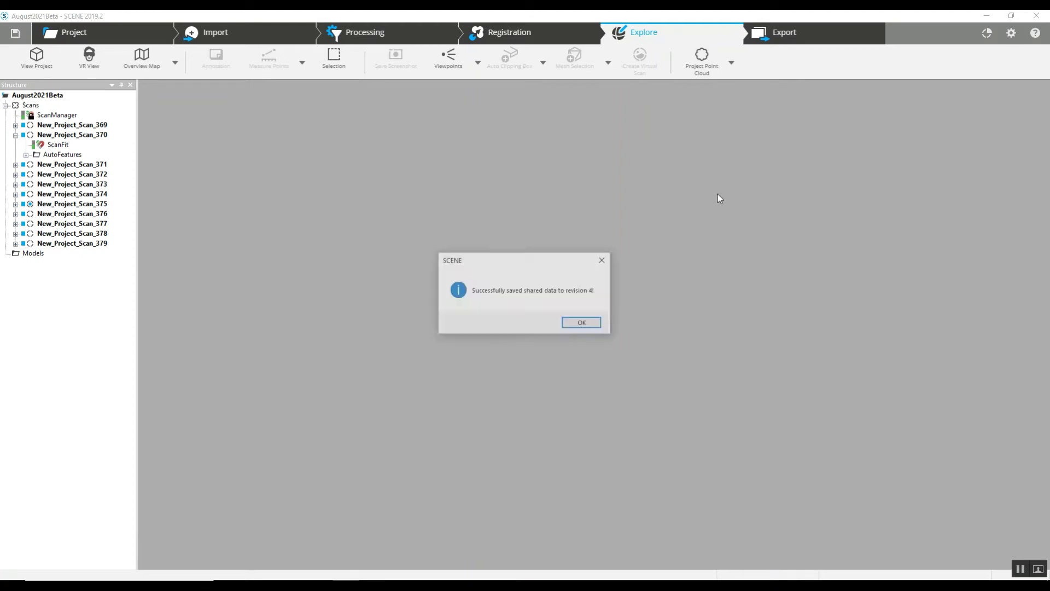
pyautogui.click(585, 324)
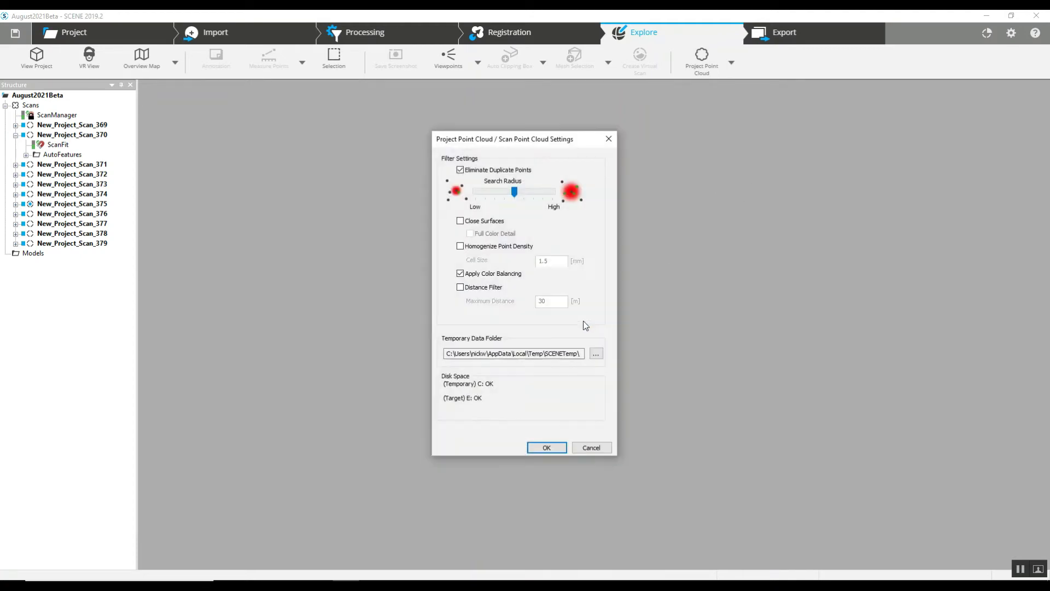
pyautogui.click(547, 447)
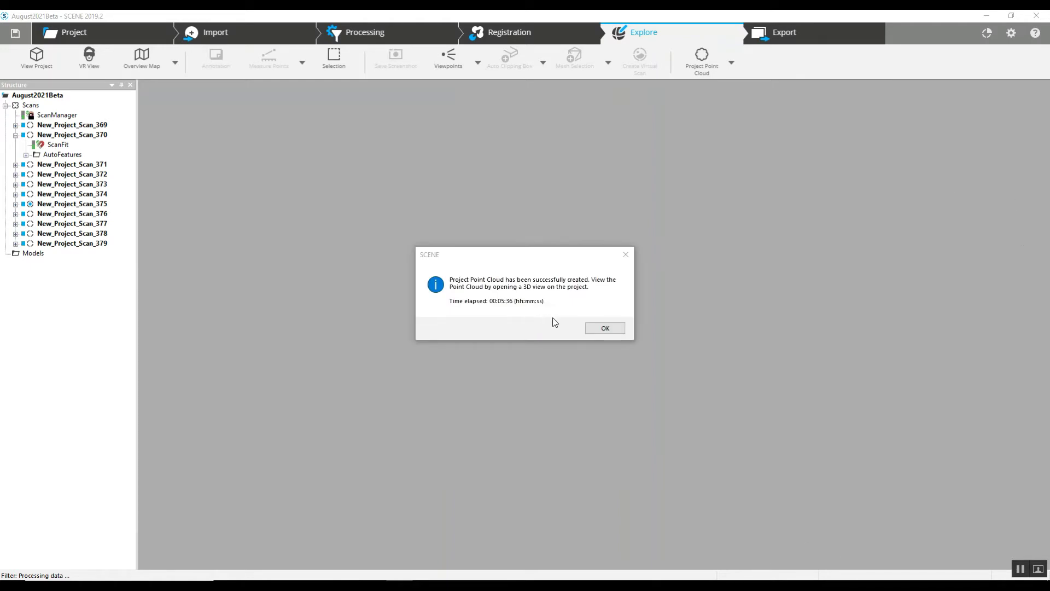
# Step: Unload all scans and pictures, then return to the Explore 3D view
pyautogui.click(602, 330)
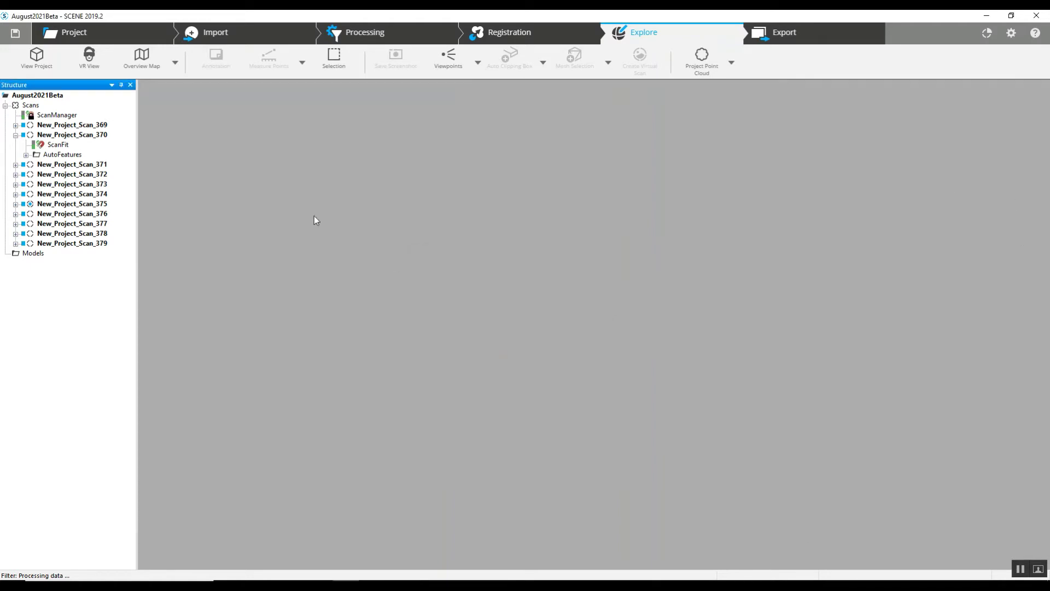
pyautogui.rightClick(31, 105)
pyautogui.click(60, 143)
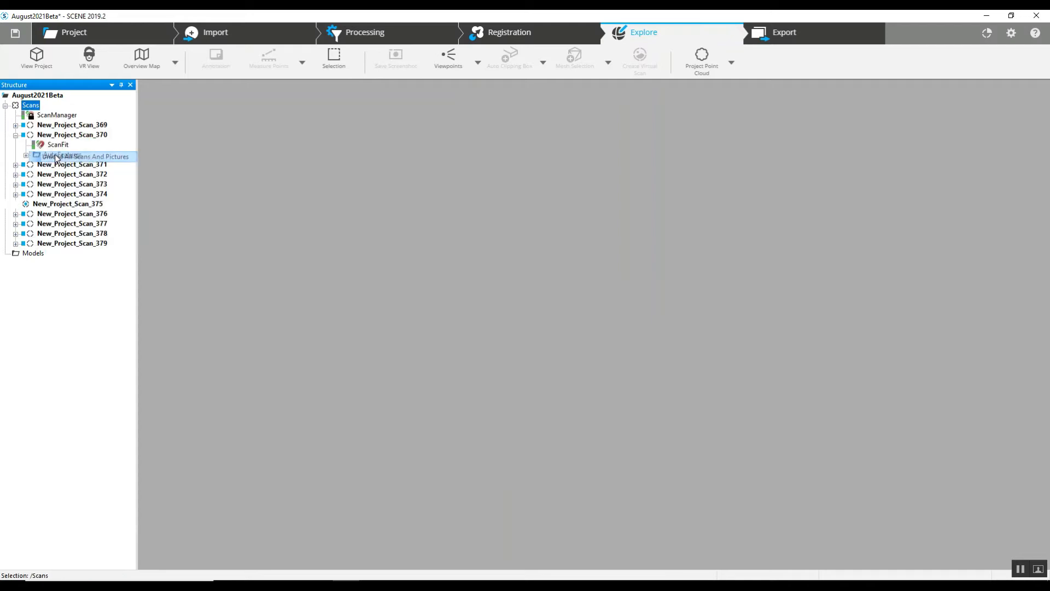
pyautogui.click(5, 105)
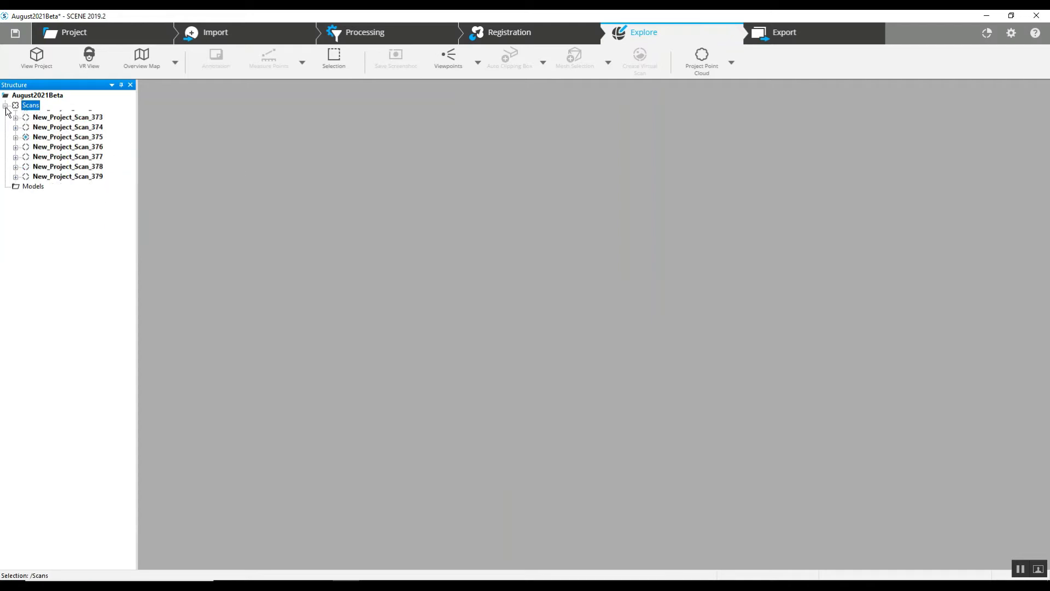
pyautogui.click(6, 106)
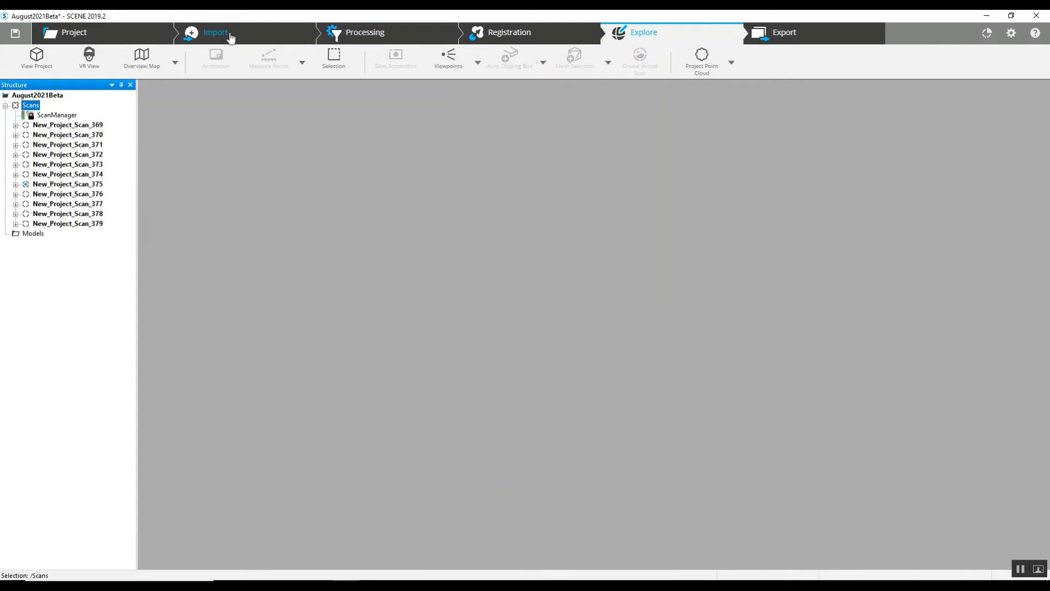
pyautogui.click(97, 39)
pyautogui.click(667, 34)
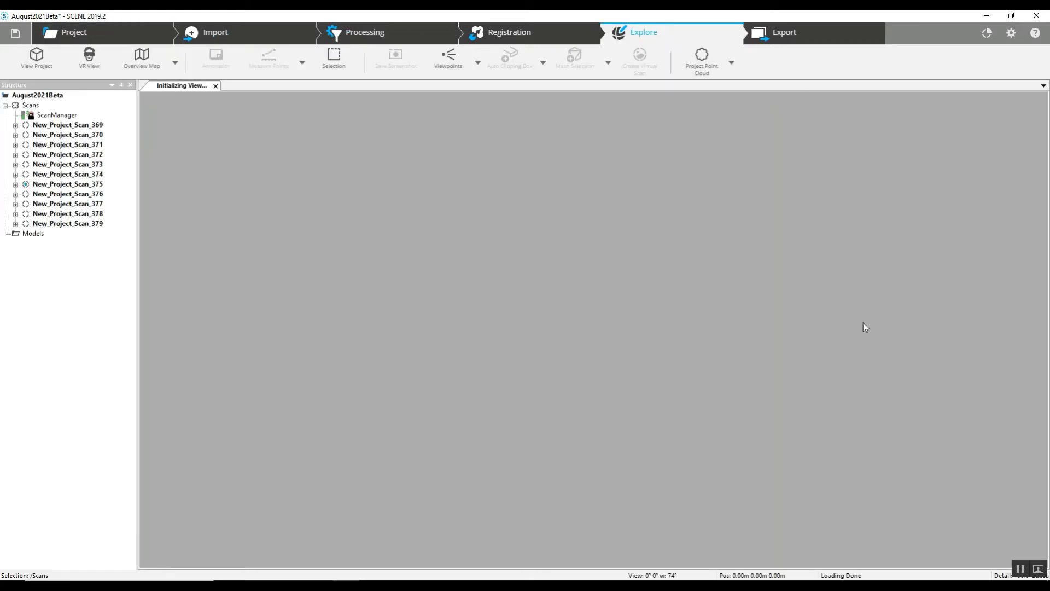
# Step: Orbit and zoom around the project point cloud, finishing on the Top view direction
pyautogui.scroll(3, 677, 325)
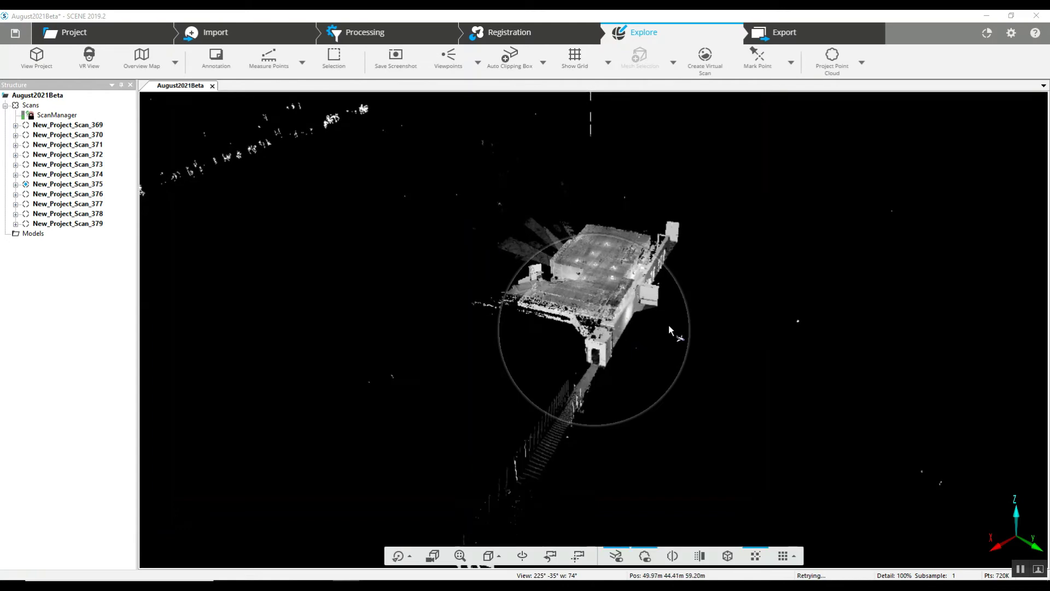
pyautogui.scroll(5, 635, 340)
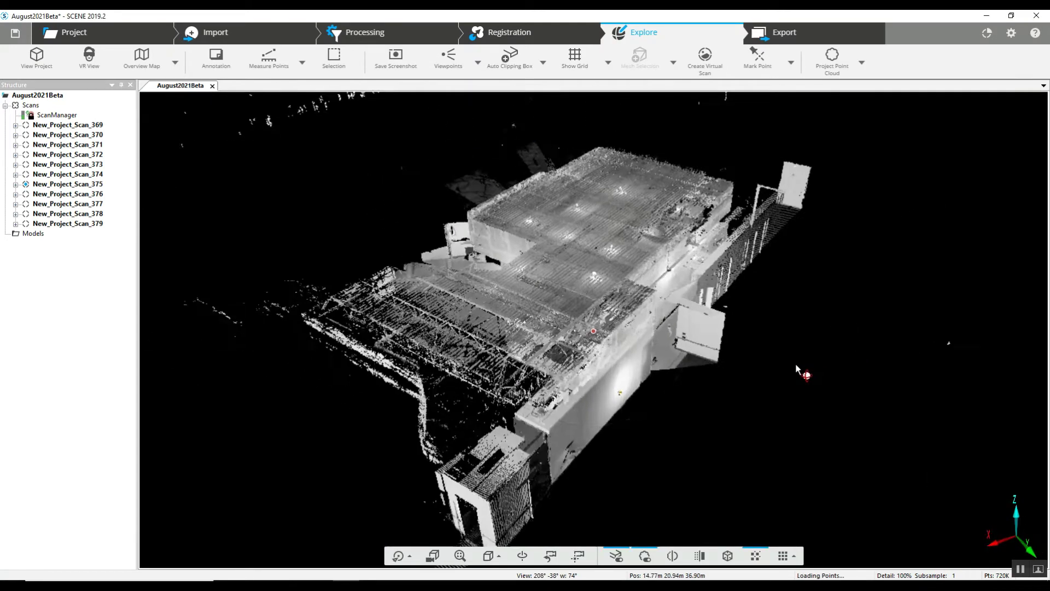
pyautogui.moveTo(795, 363); pyautogui.dragTo(307, 333)
pyautogui.scroll(5, 307, 332)
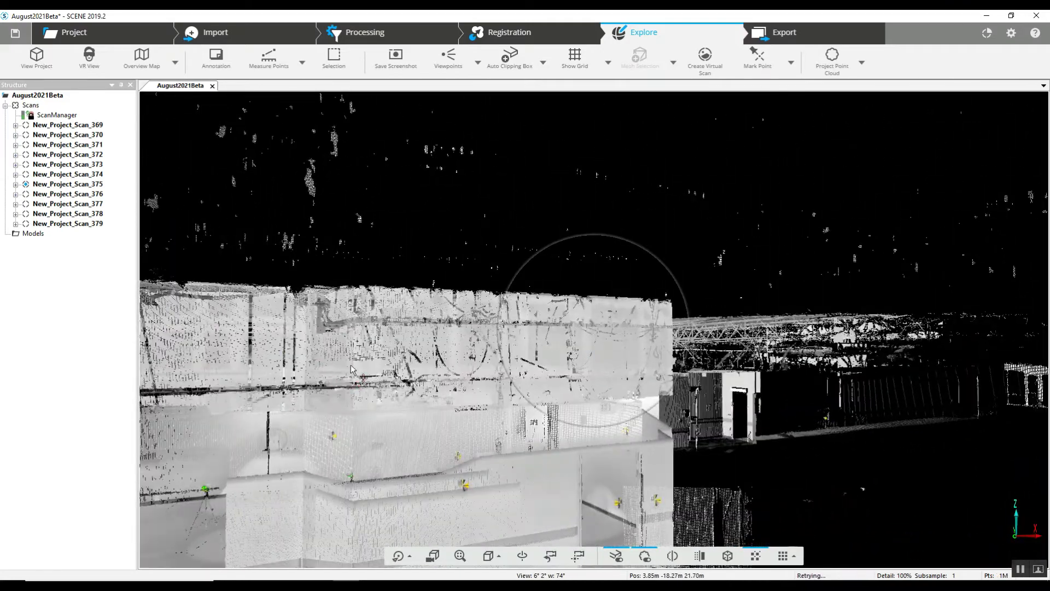
pyautogui.moveTo(810, 435); pyautogui.dragTo(747, 424)
pyautogui.scroll(-5, 747, 424)
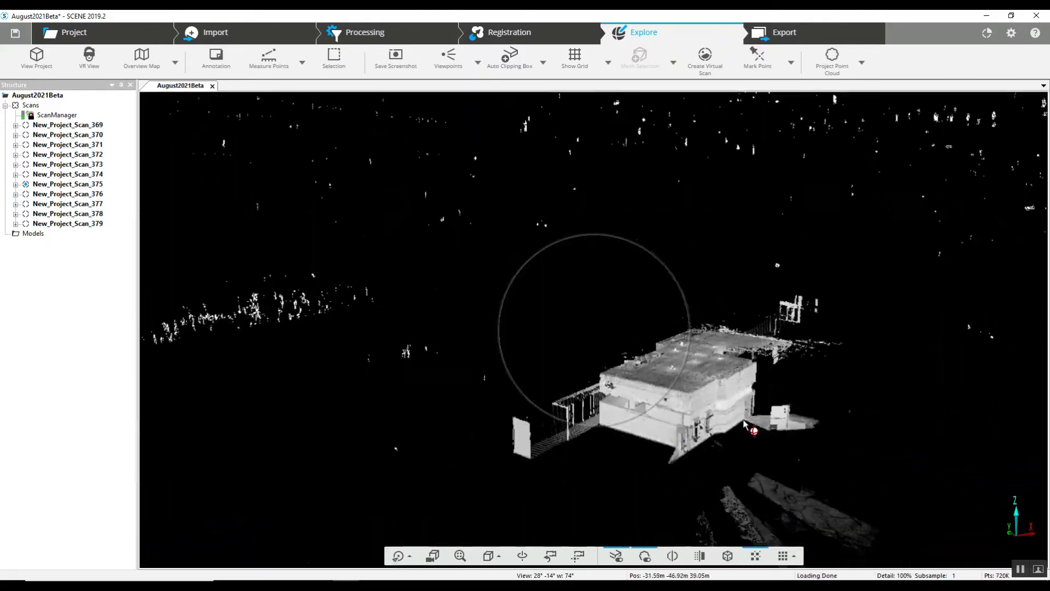
pyautogui.scroll(5, 741, 393)
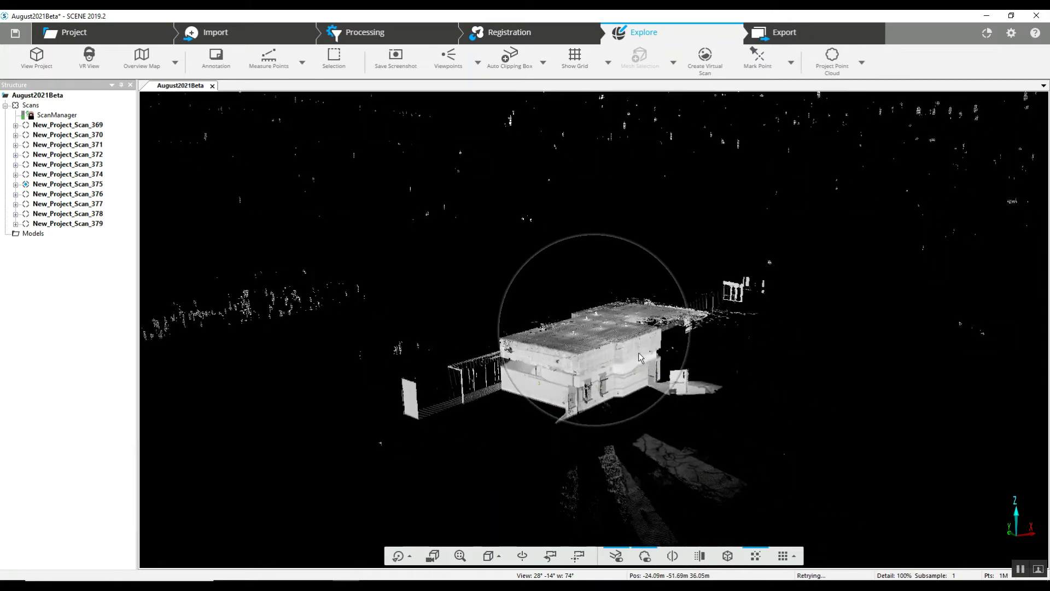
pyautogui.moveTo(856, 354); pyautogui.dragTo(735, 450)
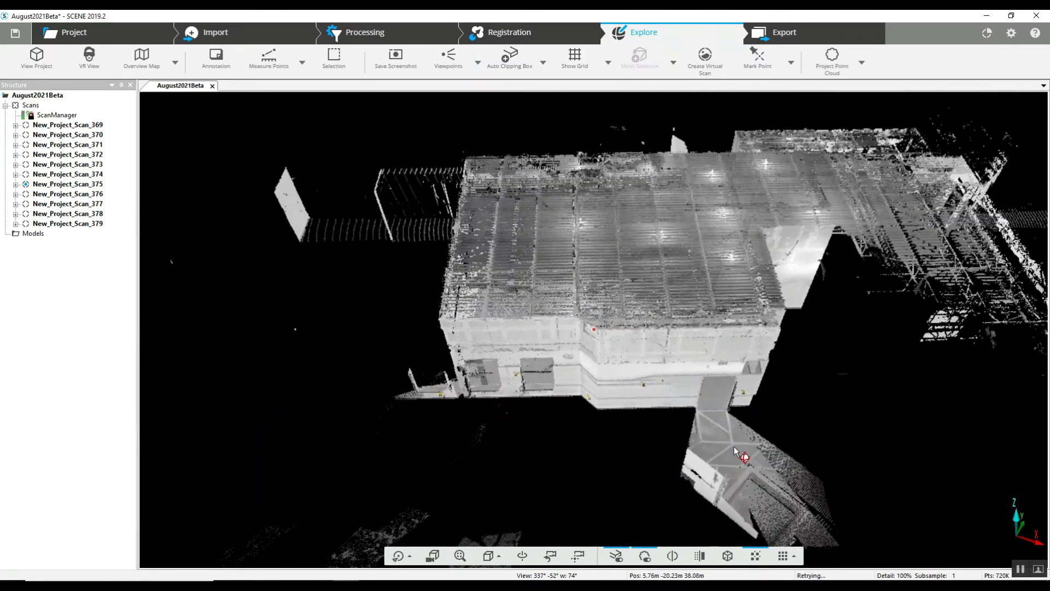
pyautogui.click(496, 556)
pyautogui.click(504, 407)
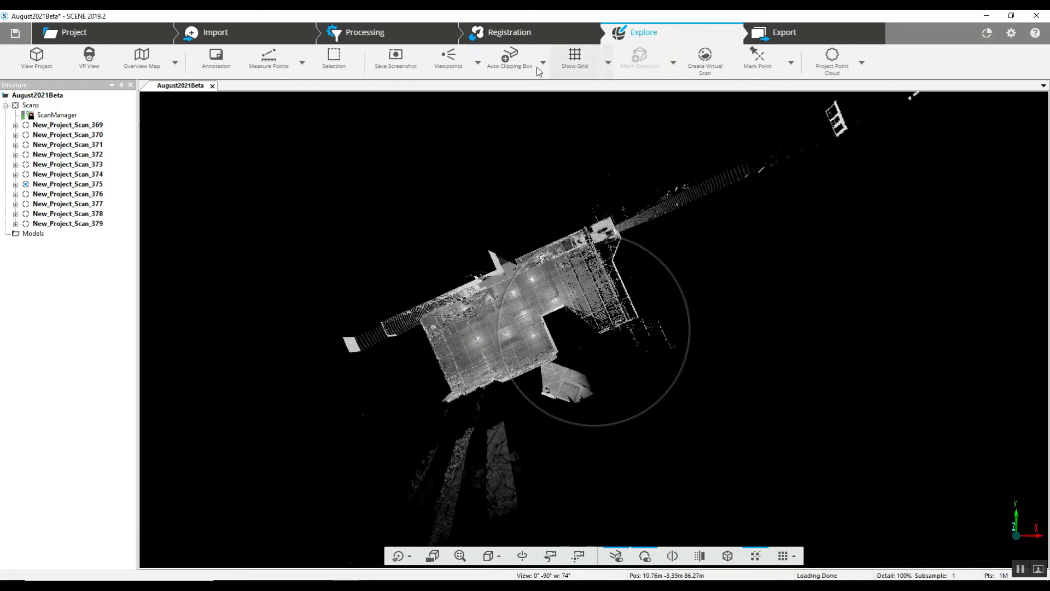
# Step: Add a clipping box around the point cloud and rotate it to align with the building
pyautogui.click(492, 64)
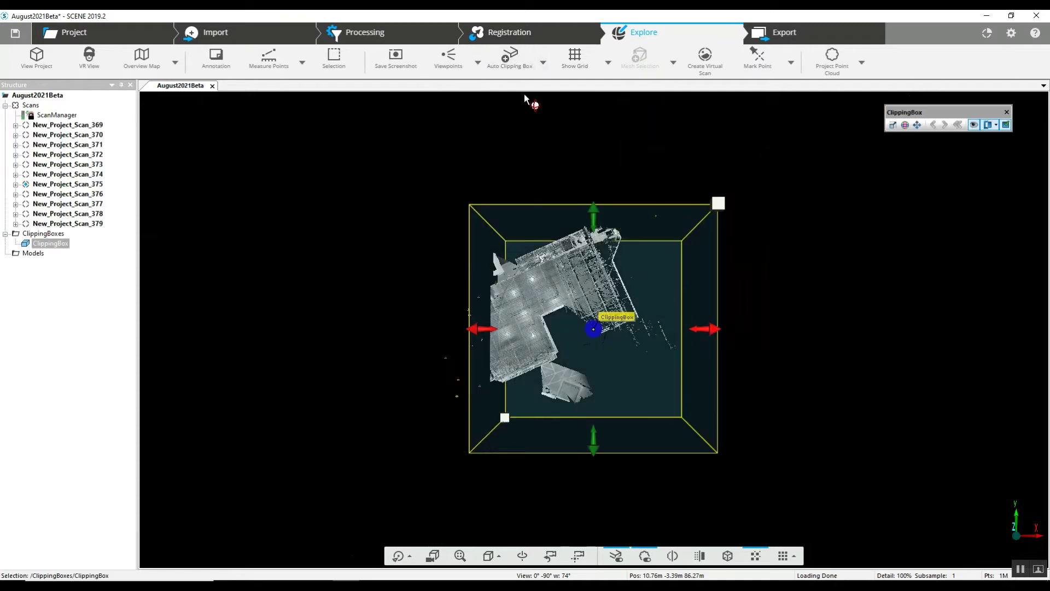
pyautogui.click(905, 125)
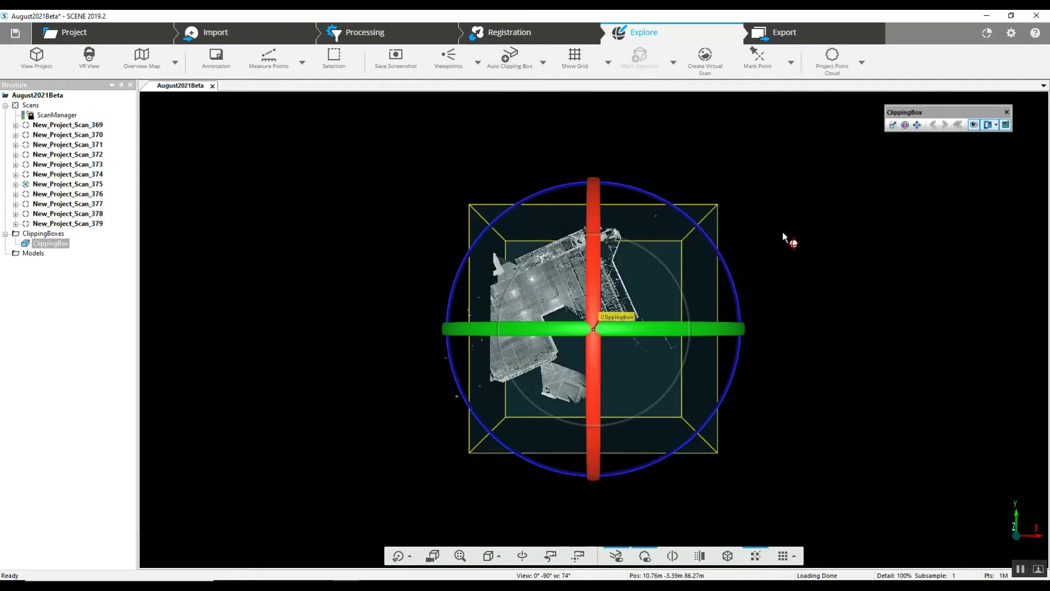
pyautogui.scroll(1, 782, 235)
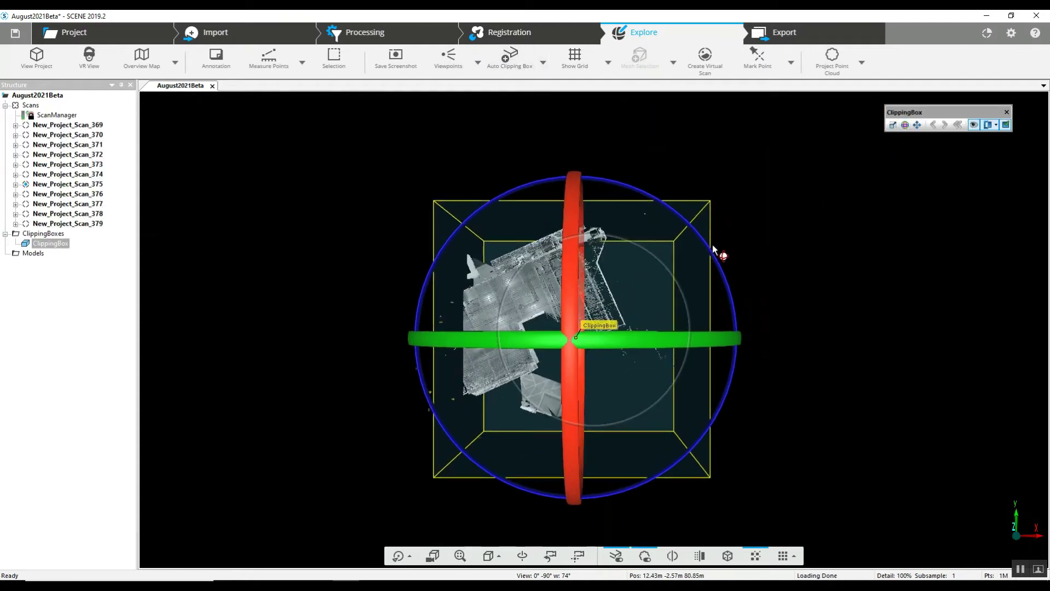
pyautogui.moveTo(711, 253); pyautogui.dragTo(673, 424)
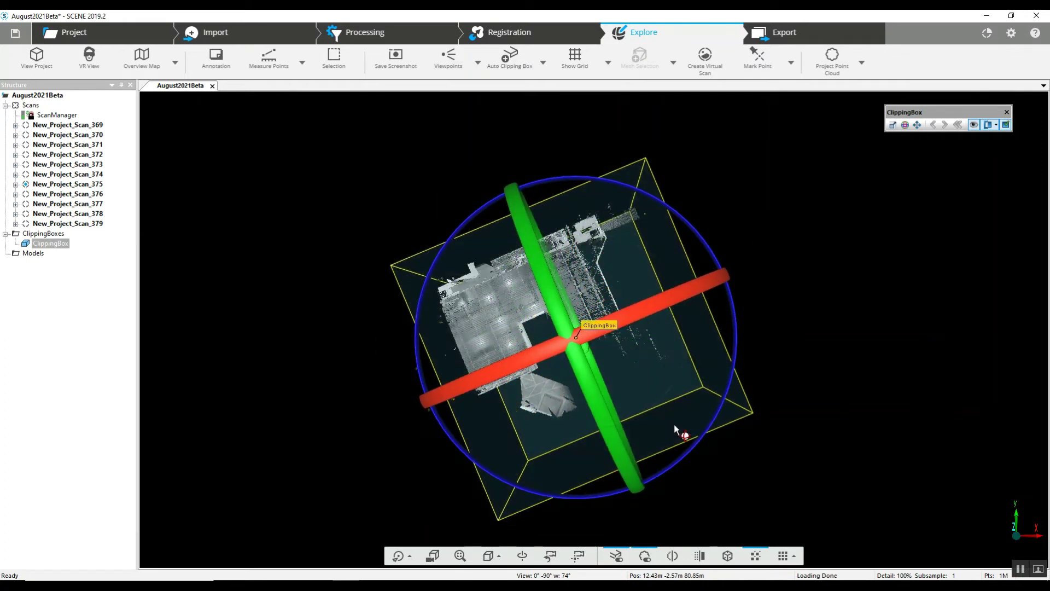
# Step: Resize the clipping box: shrink its lower side, extend the left side, pull the right side in
pyautogui.click(672, 413)
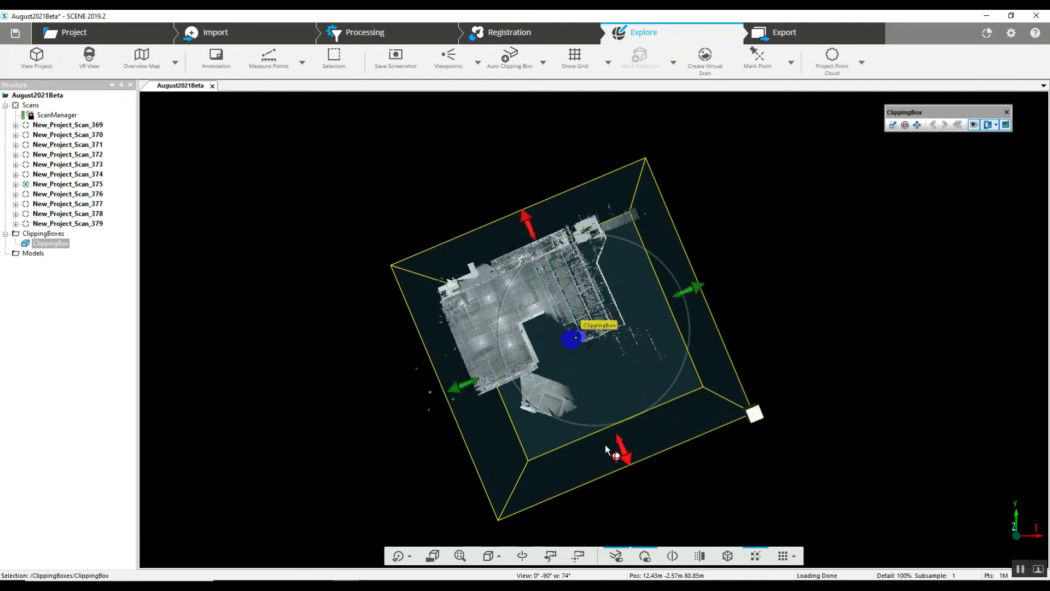
pyautogui.moveTo(626, 457); pyautogui.dragTo(573, 382)
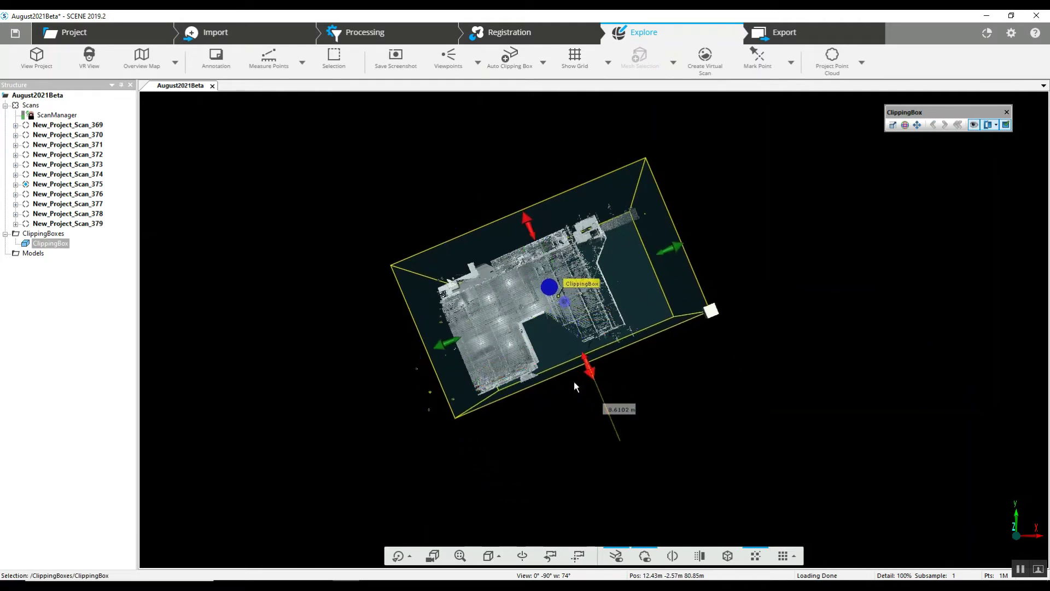
pyautogui.moveTo(442, 343); pyautogui.dragTo(358, 366)
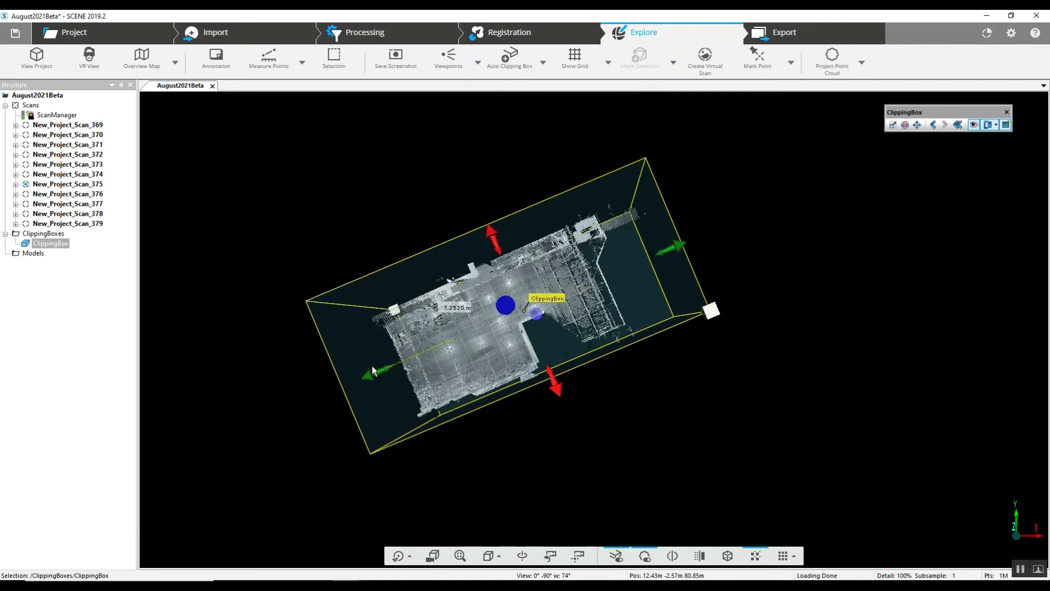
pyautogui.moveTo(680, 249); pyautogui.dragTo(640, 251)
# Step: Raise the box's lower boundary slightly, checking the clipped cloud from above and the side
pyautogui.moveTo(604, 443); pyautogui.dragTo(524, 323)
pyautogui.scroll(3, 525, 322)
pyautogui.scroll(2, 525, 320)
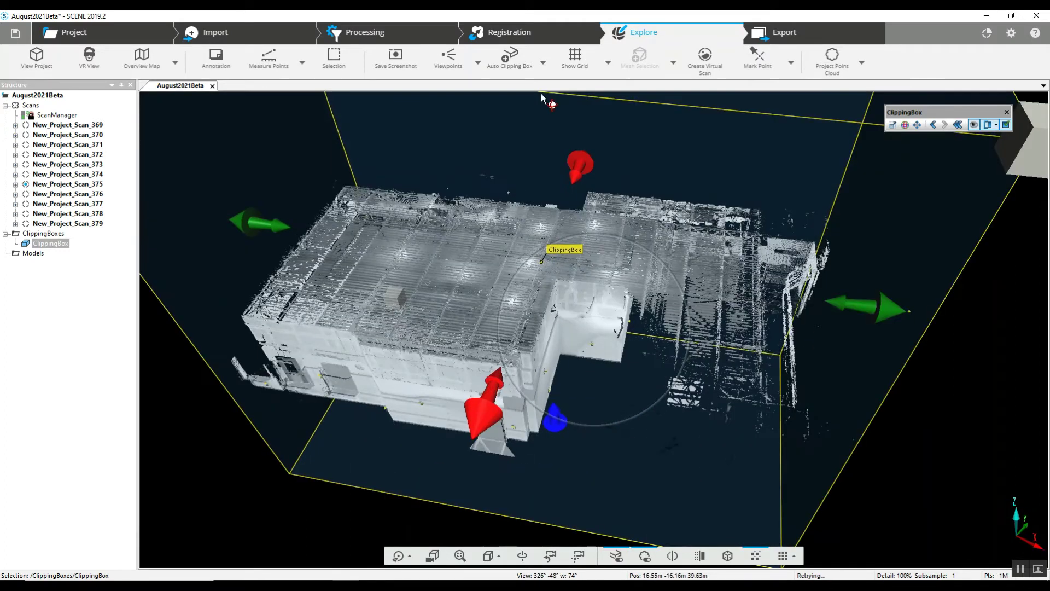
pyautogui.moveTo(556, 430); pyautogui.dragTo(541, 378)
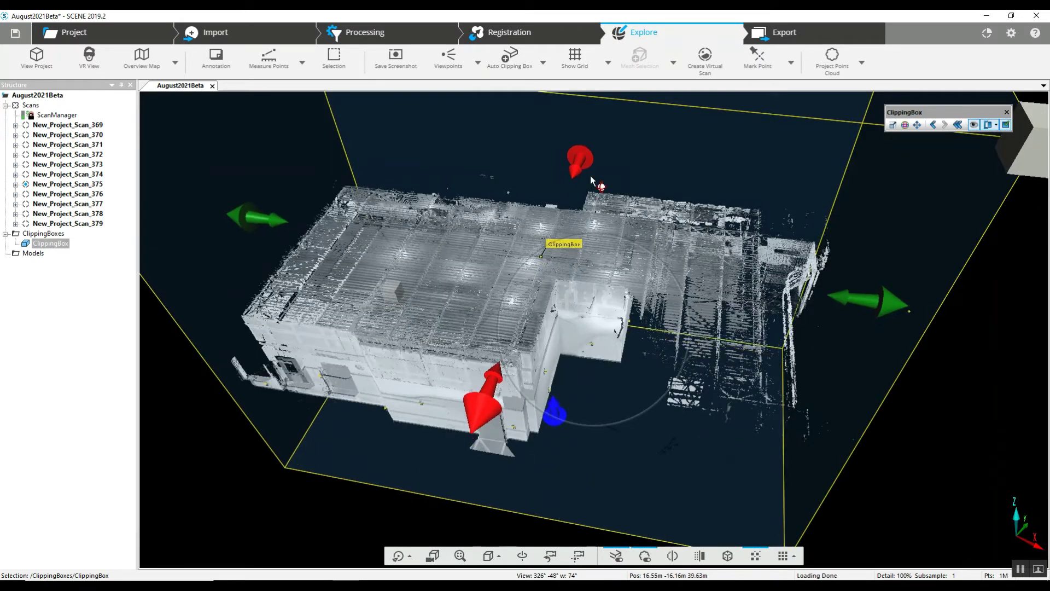
pyautogui.scroll(-5, 582, 167)
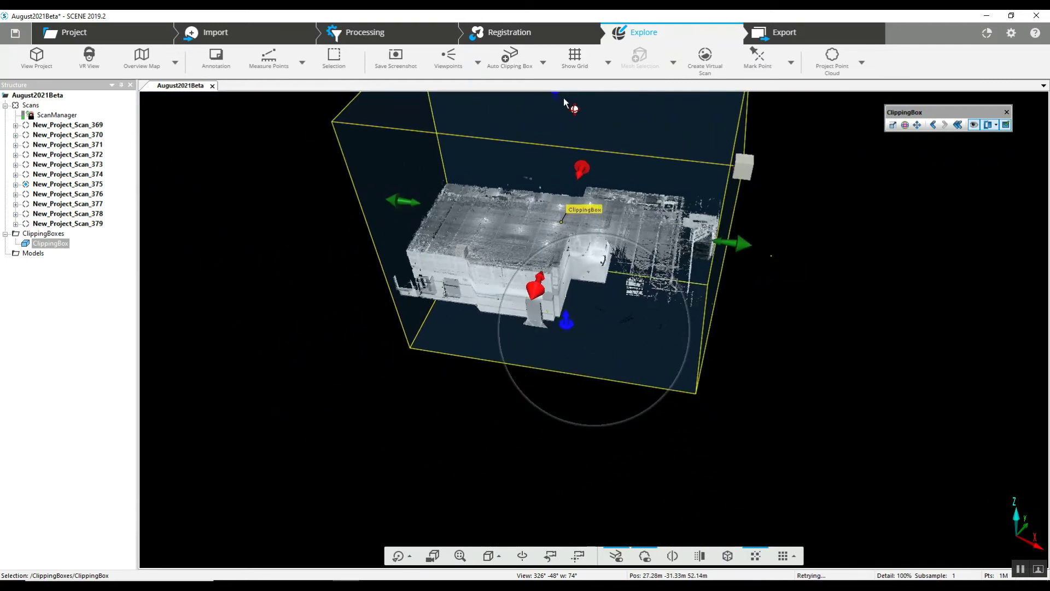
pyautogui.moveTo(558, 102); pyautogui.dragTo(563, 165)
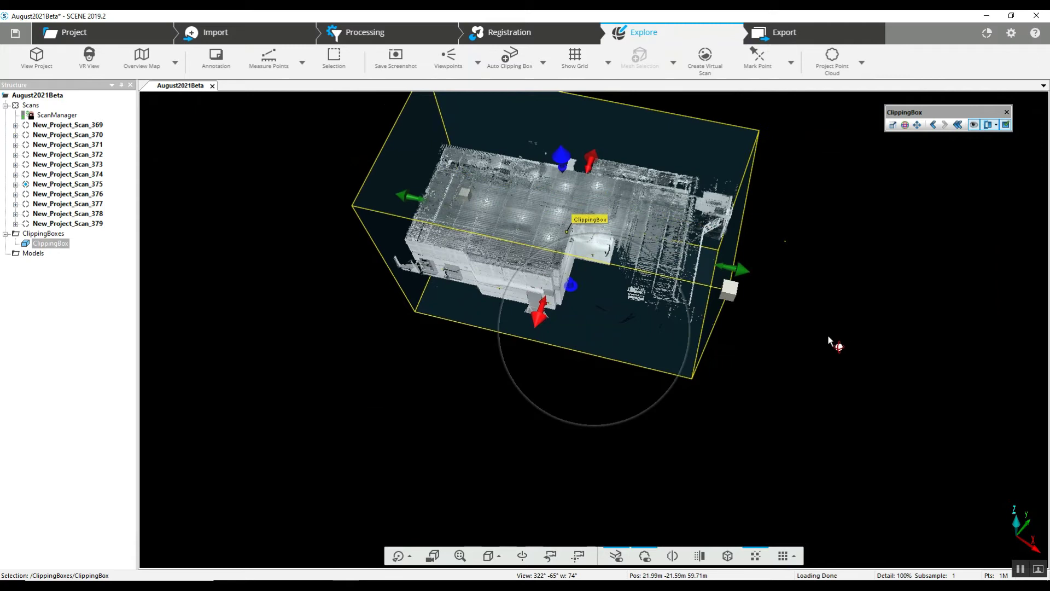
pyautogui.moveTo(835, 290); pyautogui.dragTo(588, 284)
# Step: Zoom, pan and orbit to look into the open side of the clipped room toward its ceiling
pyautogui.scroll(3, 648, 224)
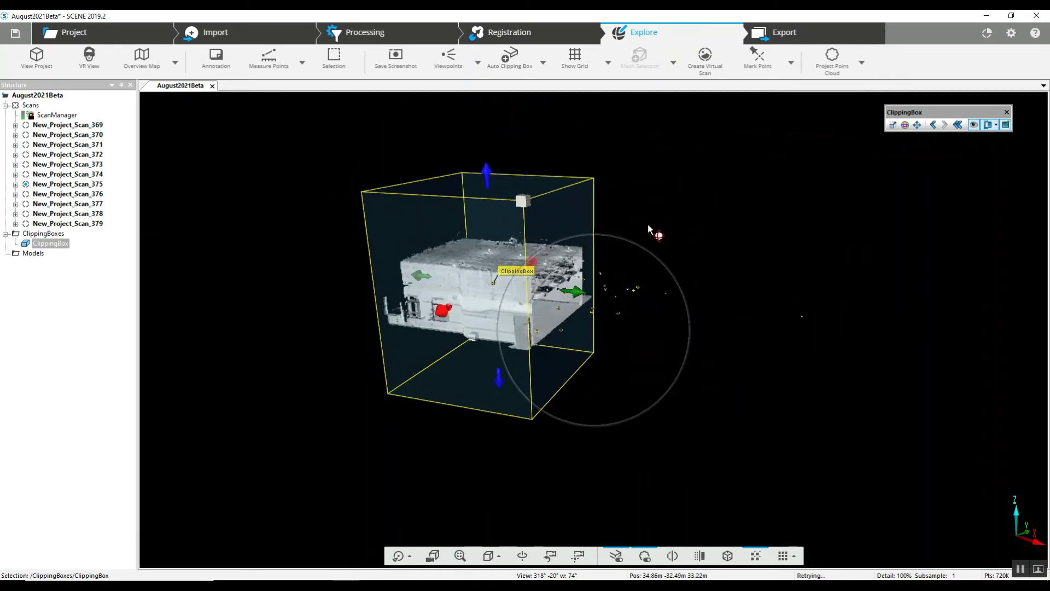
pyautogui.moveTo(542, 237); pyautogui.dragTo(668, 303, button='right')
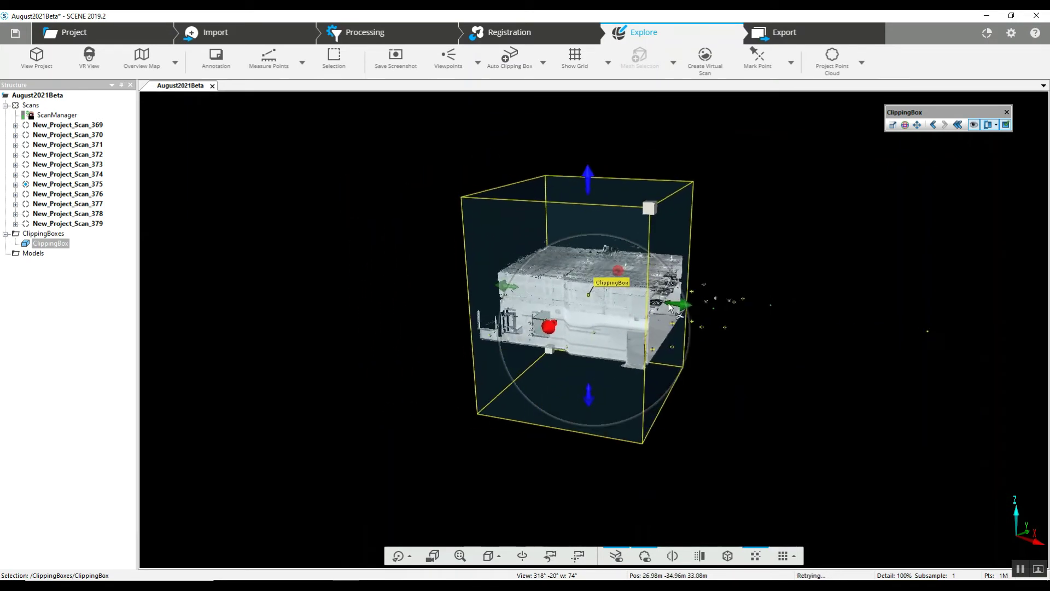
pyautogui.moveTo(743, 330); pyautogui.dragTo(547, 306)
pyautogui.scroll(5, 546, 304)
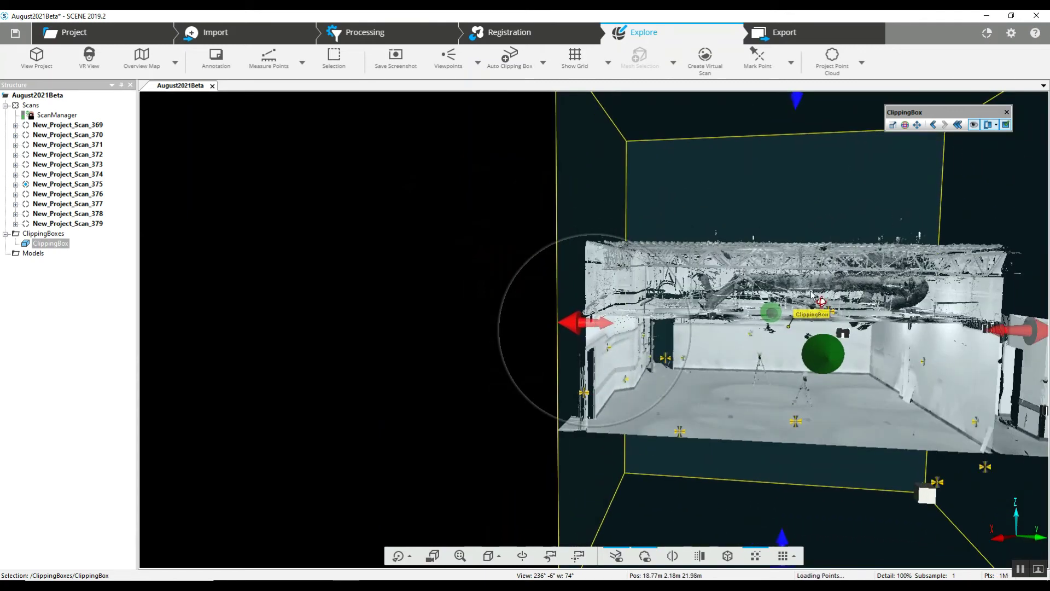
pyautogui.scroll(5, 693, 272)
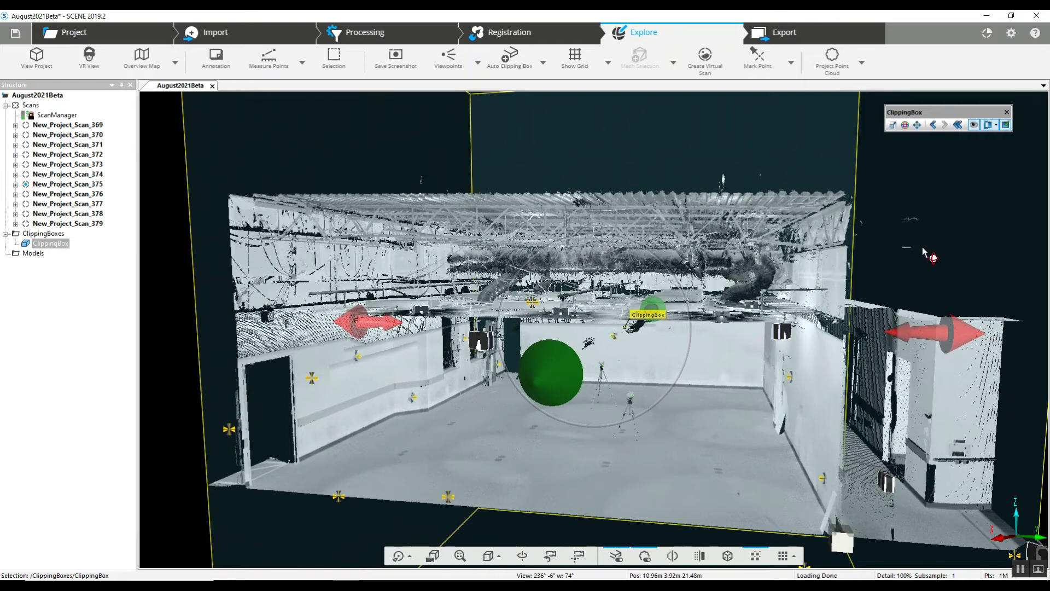
pyautogui.moveTo(931, 250); pyautogui.dragTo(931, 244)
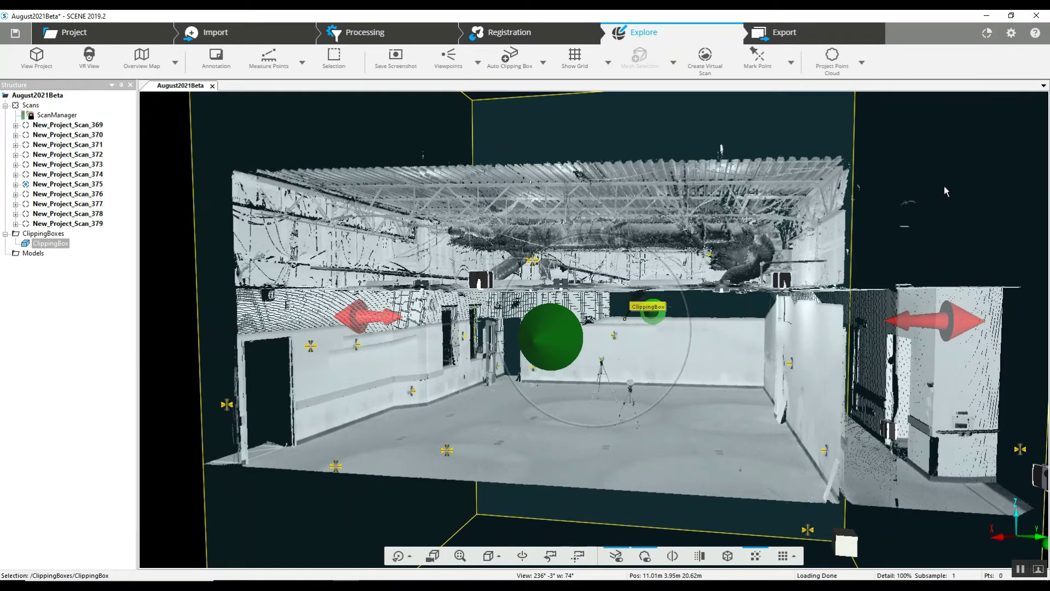
pyautogui.scroll(-1, 940, 204)
pyautogui.scroll(-3, 940, 204)
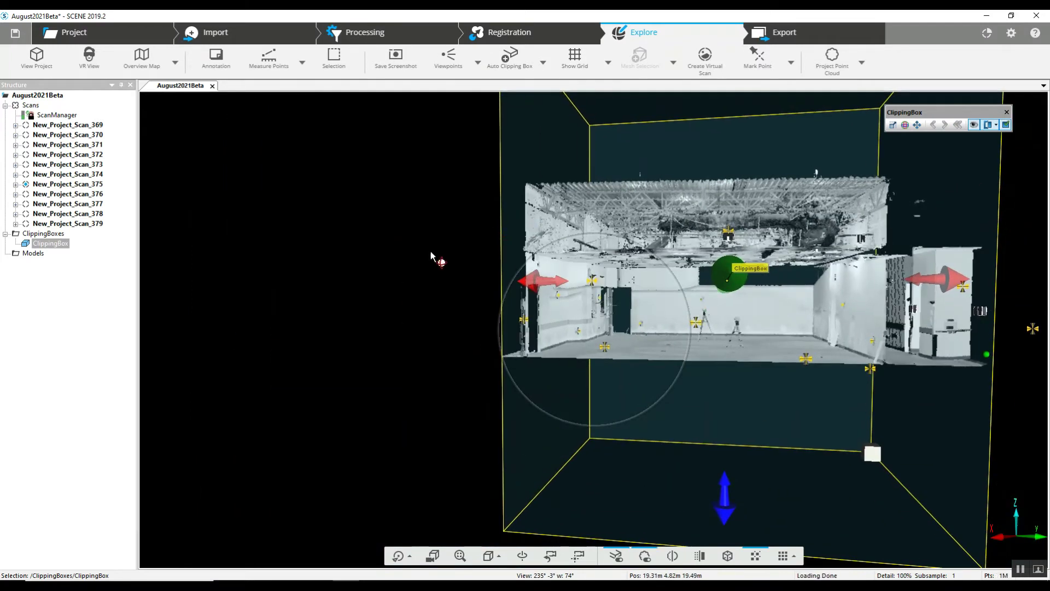
pyautogui.scroll(-2, 445, 270)
pyautogui.scroll(3, 437, 273)
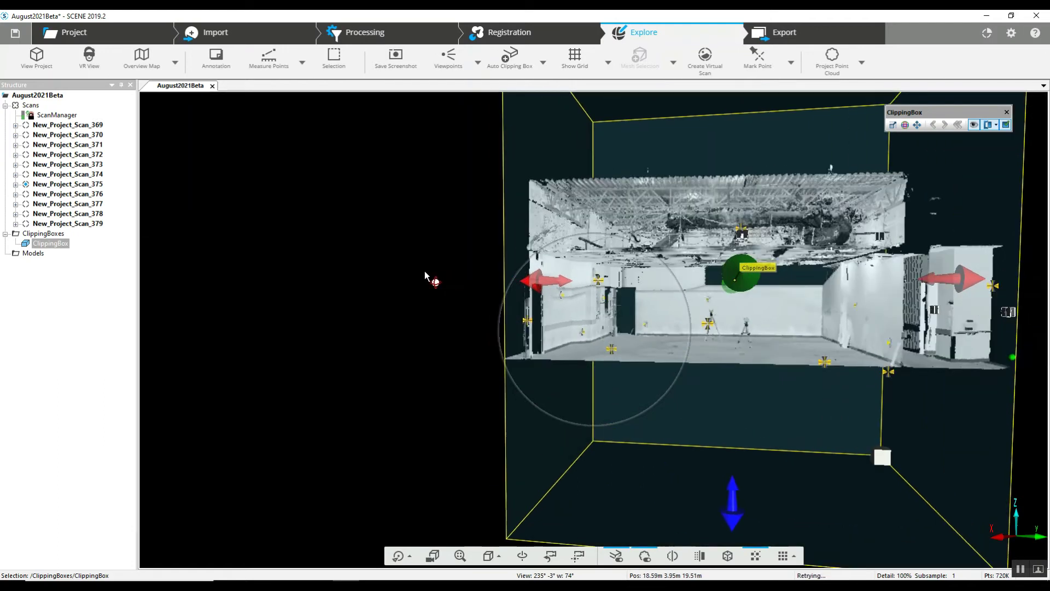
pyautogui.scroll(-1, 189, 317)
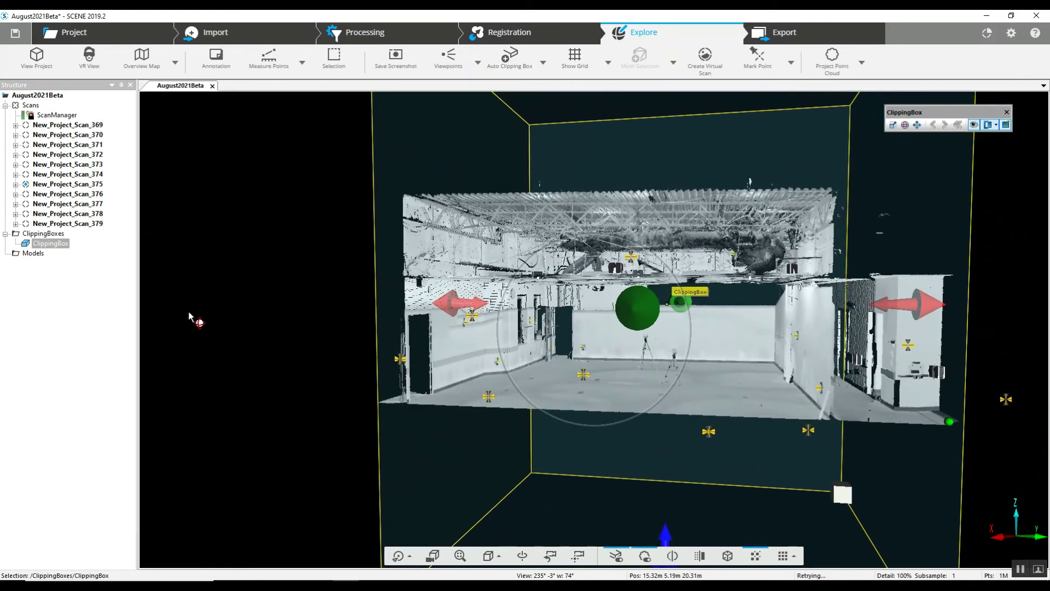
# Step: Untick Visible on the ClippingBox to hide its outline and handles
pyautogui.rightClick(59, 246)
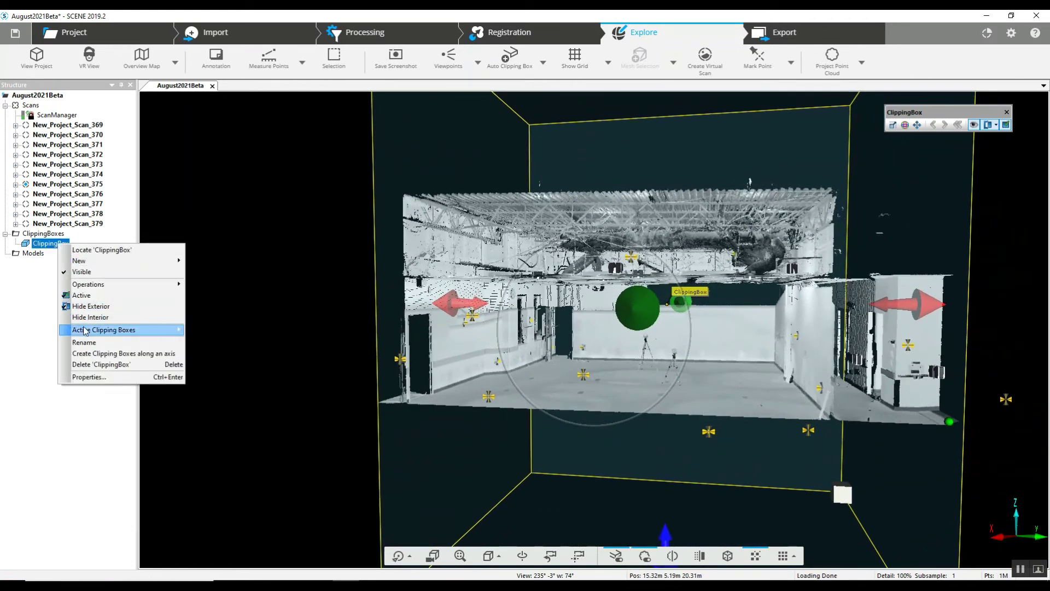
pyautogui.click(94, 273)
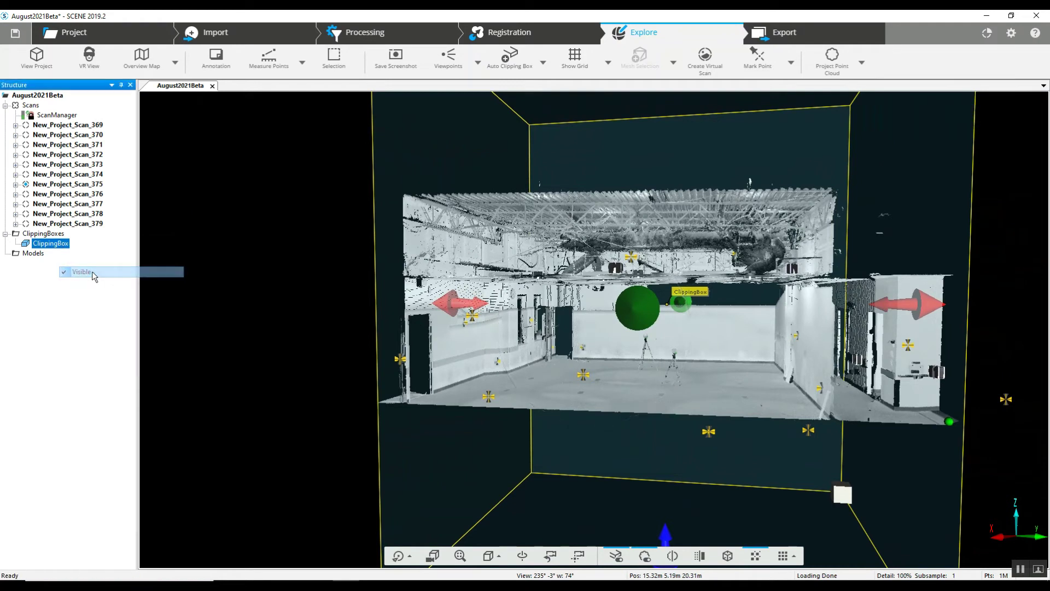
pyautogui.scroll(4, 593, 331)
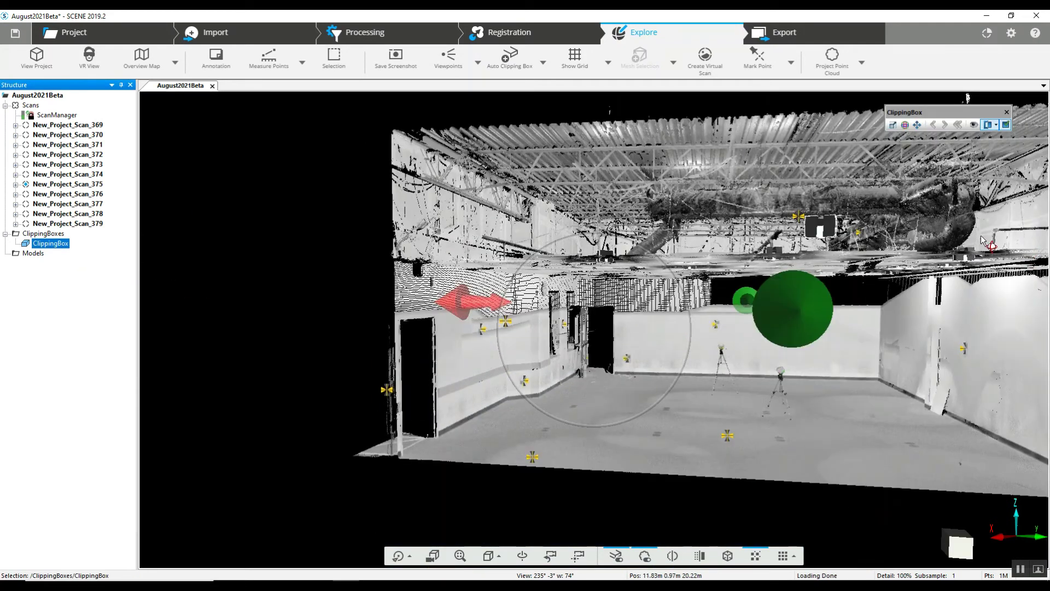
# Step: Orbit through the clipped room to view the ductwork beneath the roof trusses
pyautogui.moveTo(274, 294); pyautogui.dragTo(497, 386)
pyautogui.moveTo(790, 354); pyautogui.dragTo(942, 246, button='right')
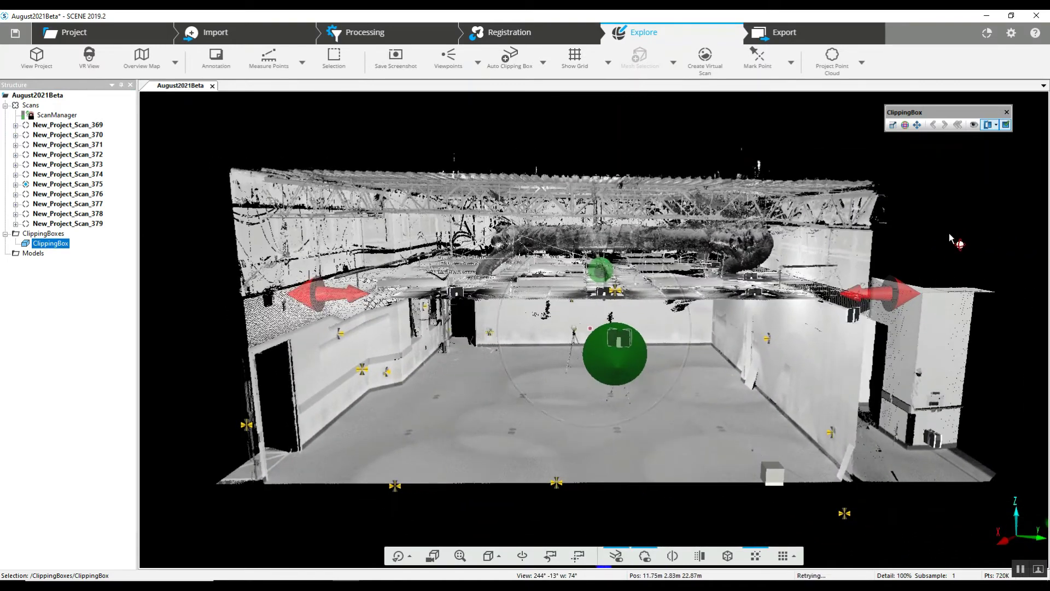
pyautogui.moveTo(949, 233); pyautogui.dragTo(905, 268)
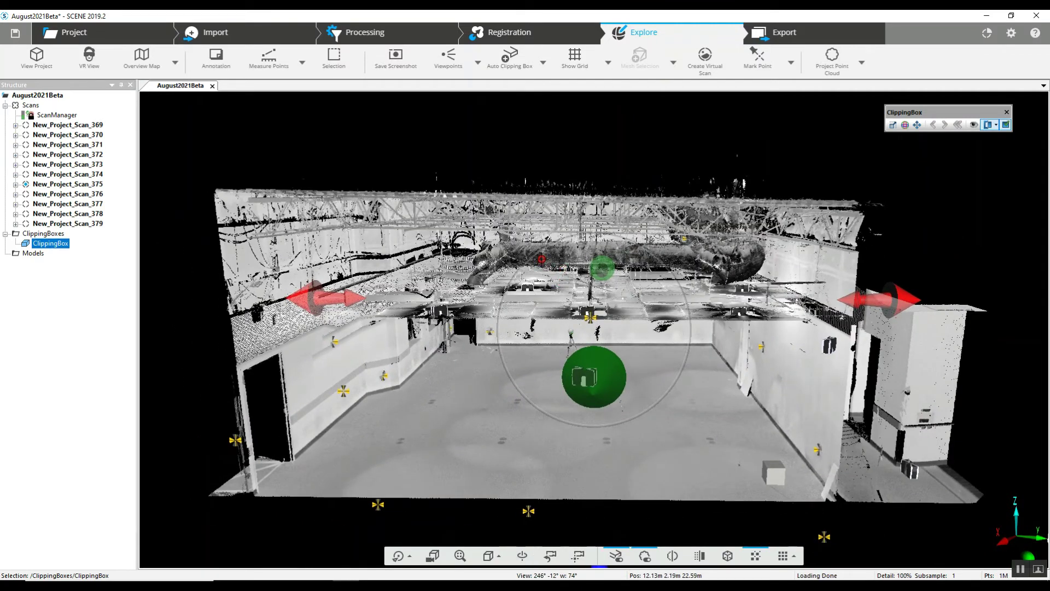
pyautogui.moveTo(541, 262); pyautogui.dragTo(885, 294)
pyautogui.moveTo(897, 238); pyautogui.dragTo(771, 188)
pyautogui.moveTo(780, 142); pyautogui.dragTo(715, 253)
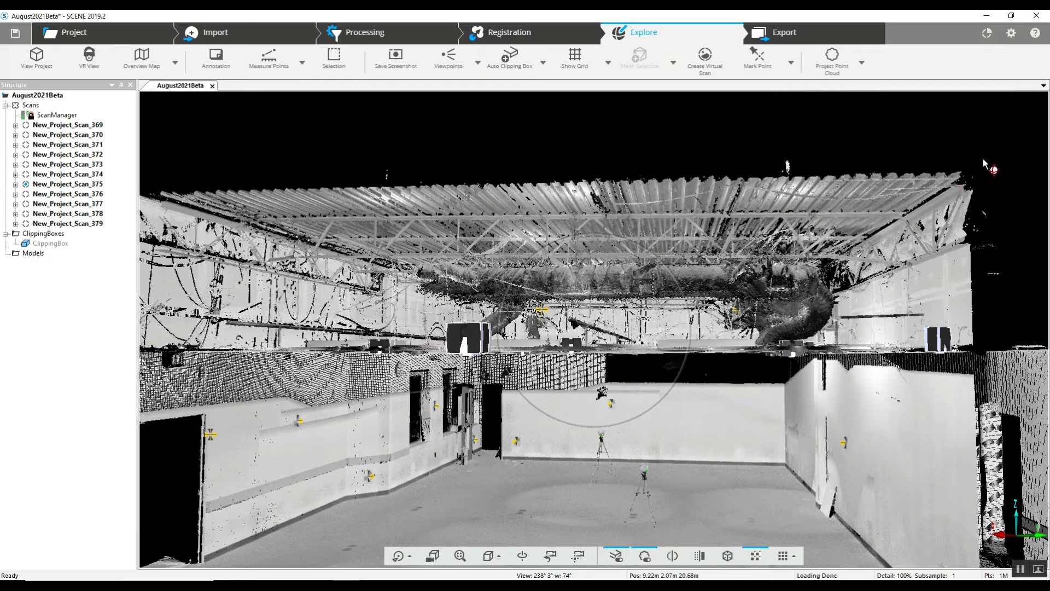
# Step: Orbit and zoom around the outside of the clipped building, looking down onto the ceiling ducts
pyautogui.moveTo(980, 159); pyautogui.dragTo(889, 170)
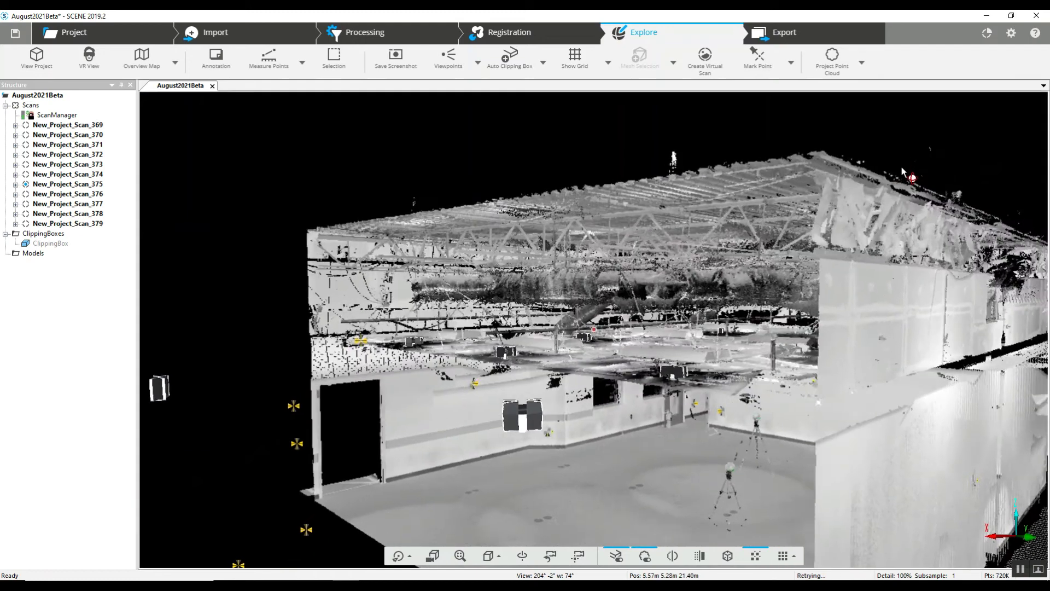
pyautogui.scroll(-5, 902, 171)
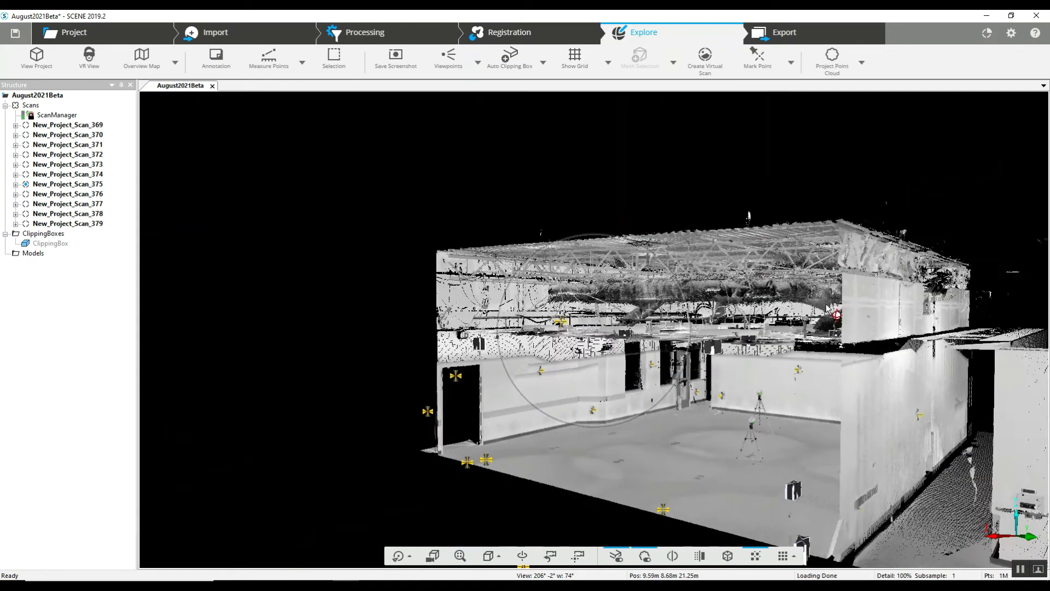
pyautogui.scroll(-2, 827, 308)
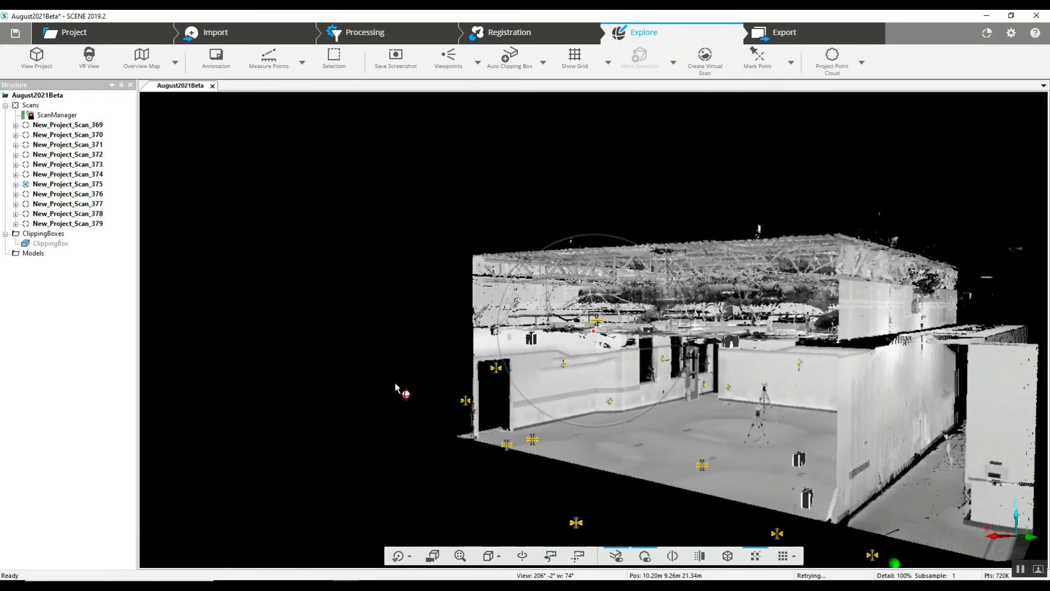
pyautogui.moveTo(395, 383); pyautogui.dragTo(529, 407)
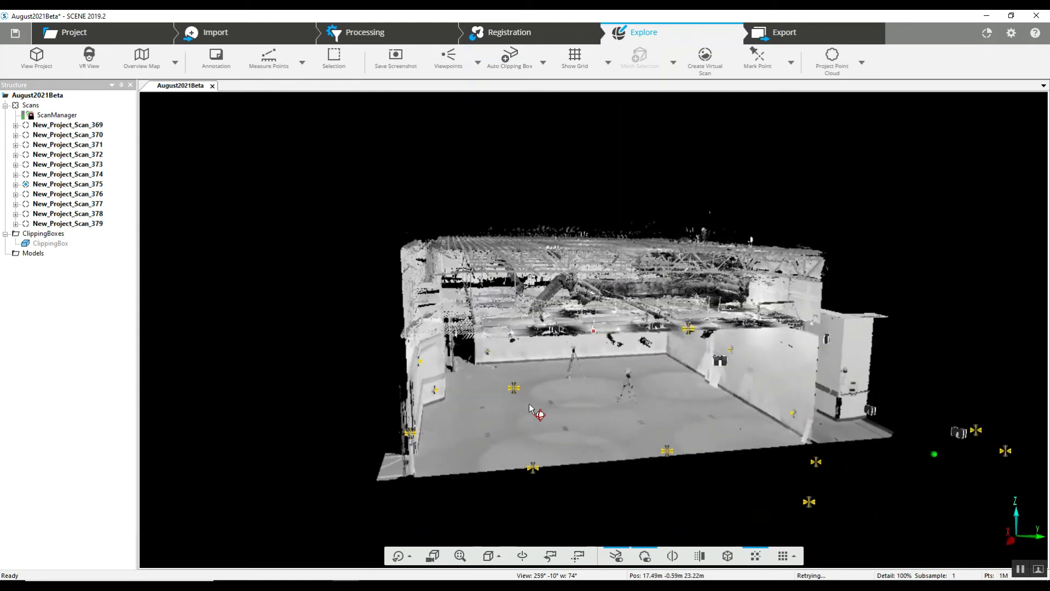
pyautogui.moveTo(332, 408); pyautogui.dragTo(437, 417)
pyautogui.scroll(3, 730, 362)
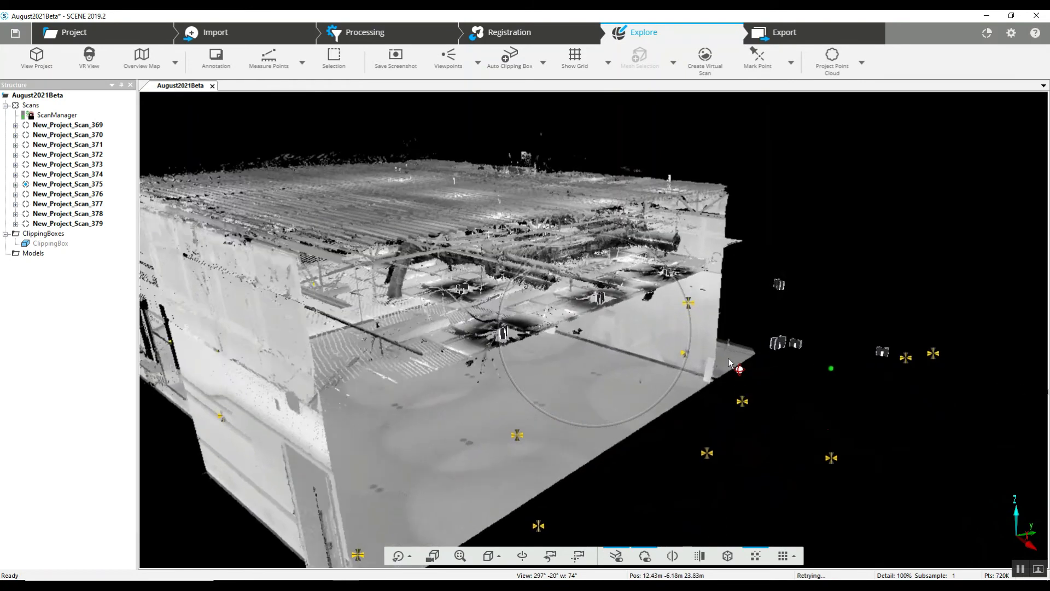
pyautogui.scroll(1, 730, 363)
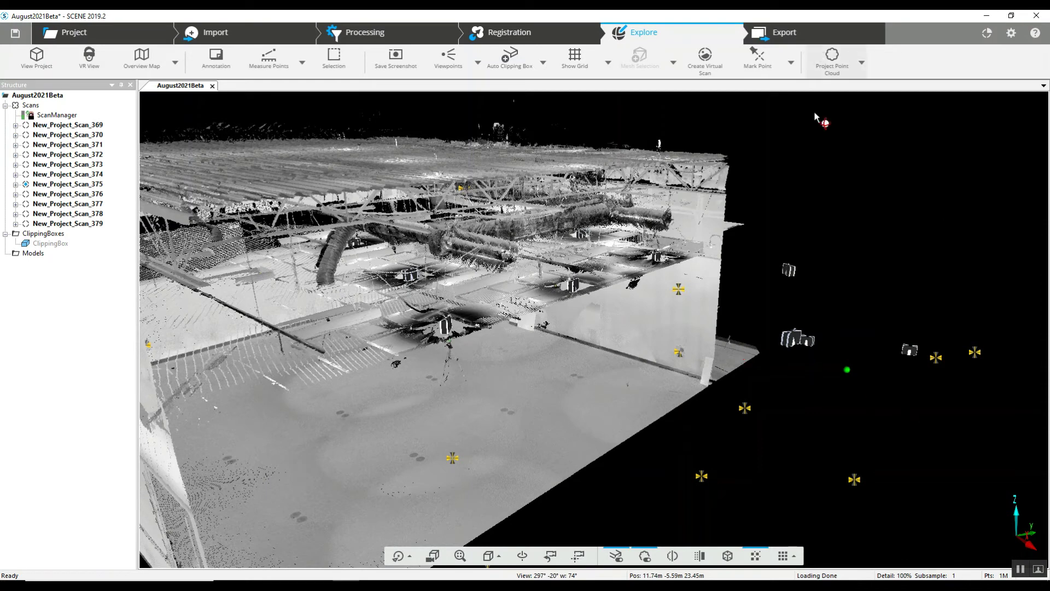
pyautogui.moveTo(829, 173)
pyautogui.mouseDown()
pyautogui.moveTo(849, 193)
pyautogui.moveTo(803, 170)
pyautogui.mouseUp()
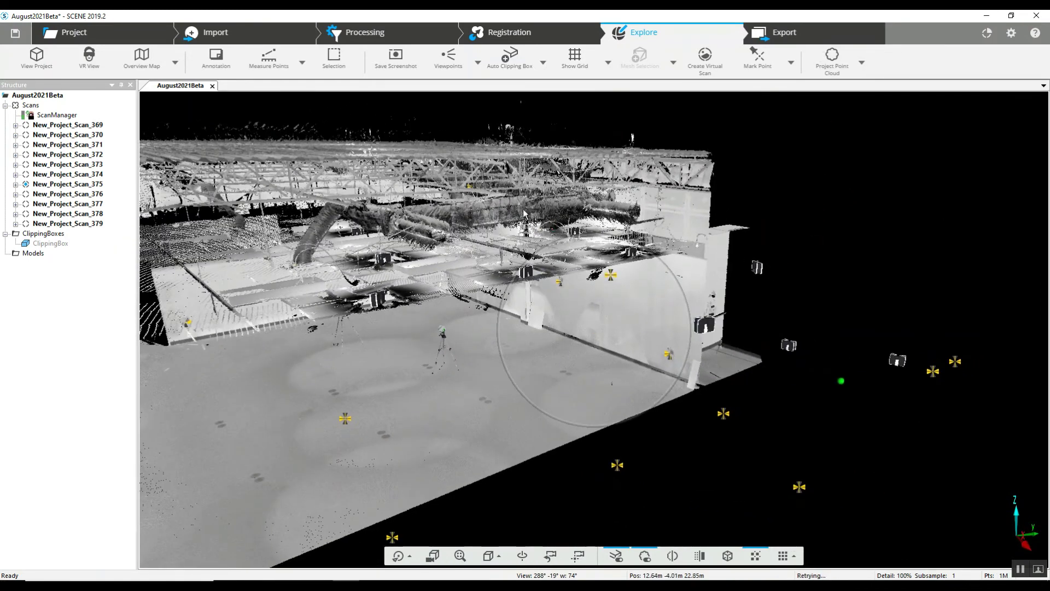
pyautogui.moveTo(802, 221); pyautogui.dragTo(788, 226, button='right')
pyautogui.moveTo(898, 206)
pyautogui.mouseDown()
pyautogui.moveTo(914, 203)
pyautogui.moveTo(901, 206)
pyautogui.mouseUp()
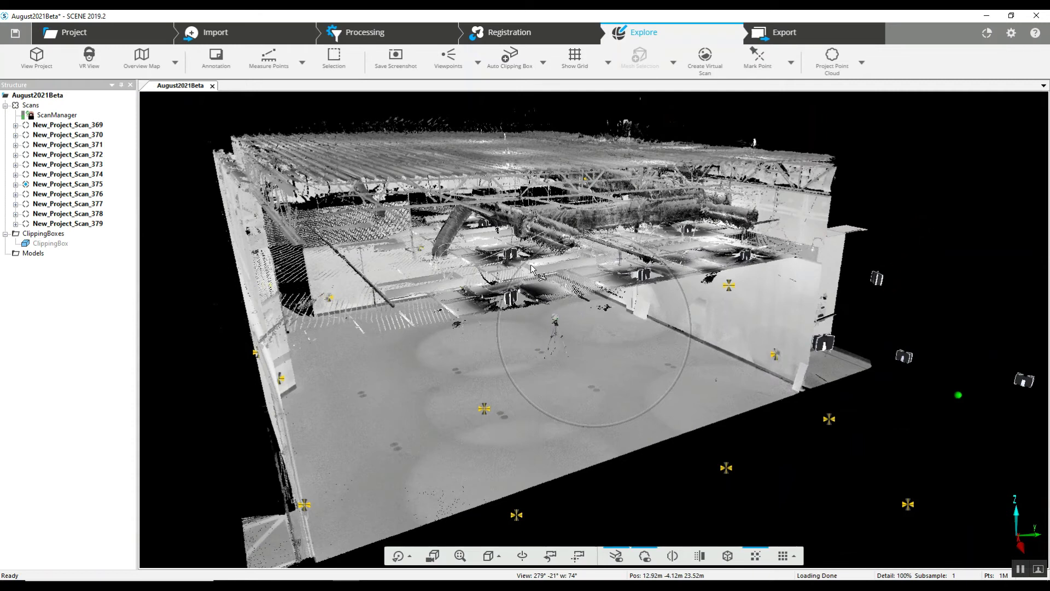
# Step: Zoom in to floor level and rotate toward the walls, checkerboard targets and tripod spheres
pyautogui.scroll(5, 464, 363)
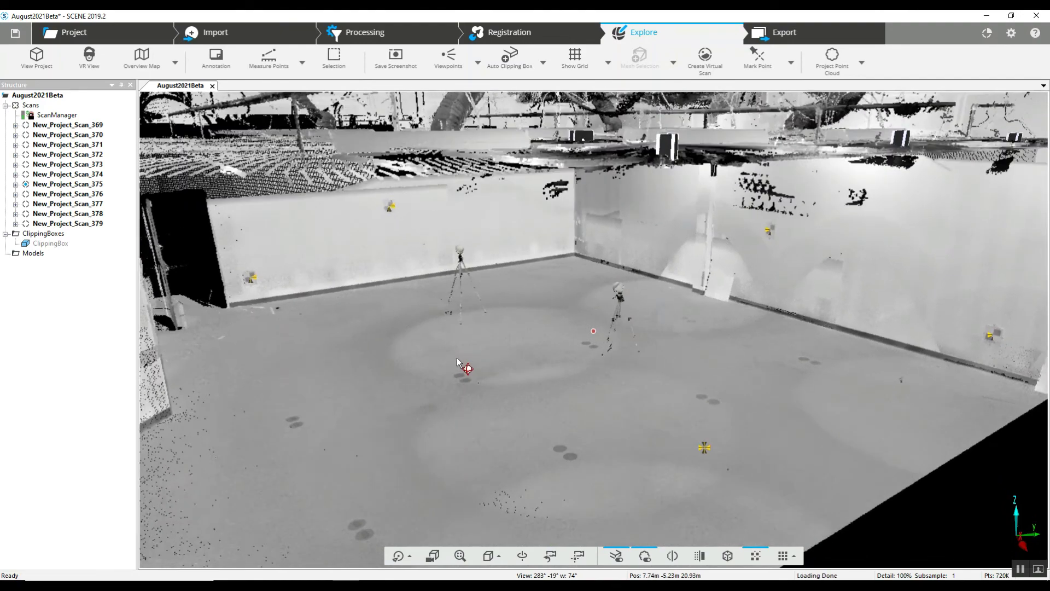
pyautogui.scroll(5, 709, 299)
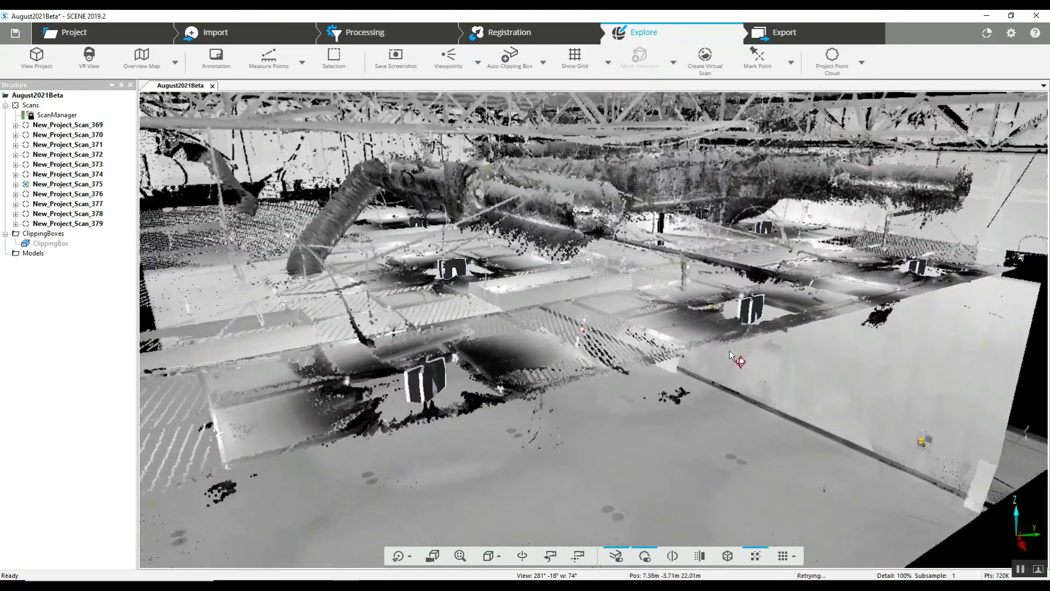
pyautogui.moveTo(732, 356); pyautogui.dragTo(643, 315)
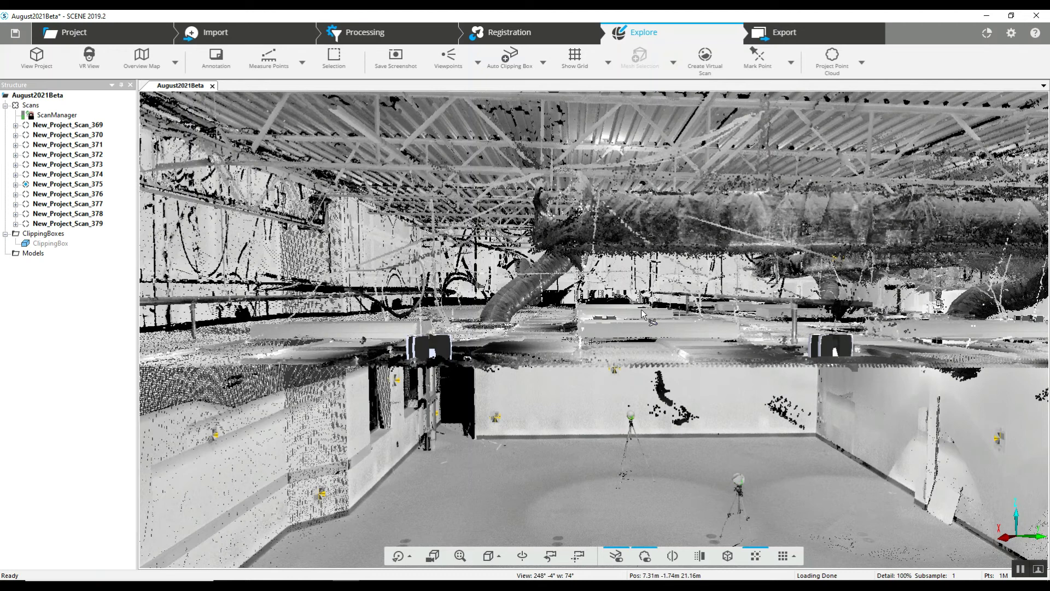
pyautogui.moveTo(637, 298); pyautogui.dragTo(638, 297)
# Step: Fly to the floor near a tripod, then the back wall, and tilt up to the ducts
pyautogui.doubleClick(632, 451)
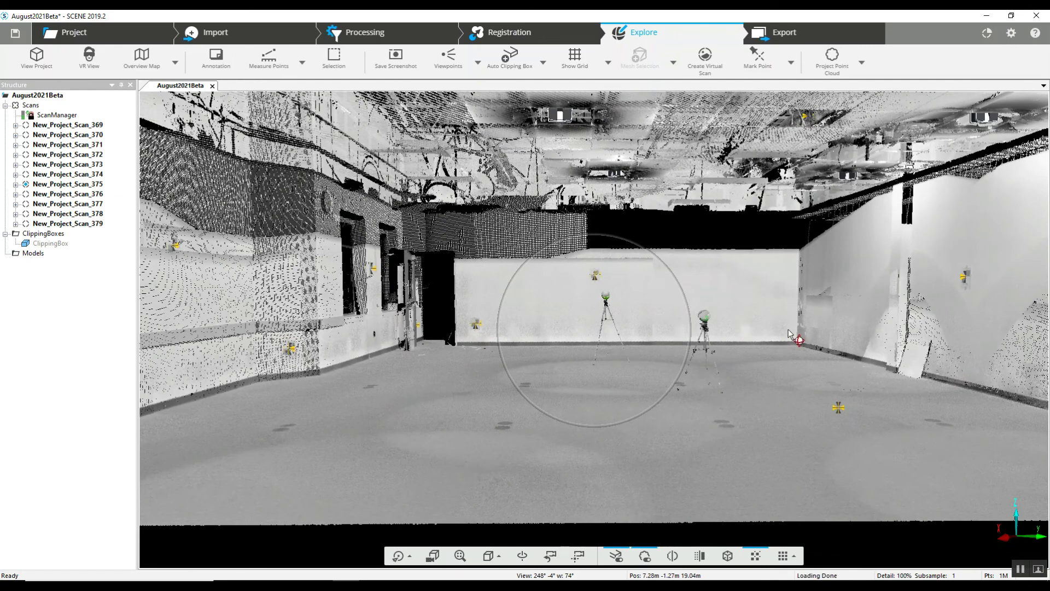
pyautogui.doubleClick(787, 329)
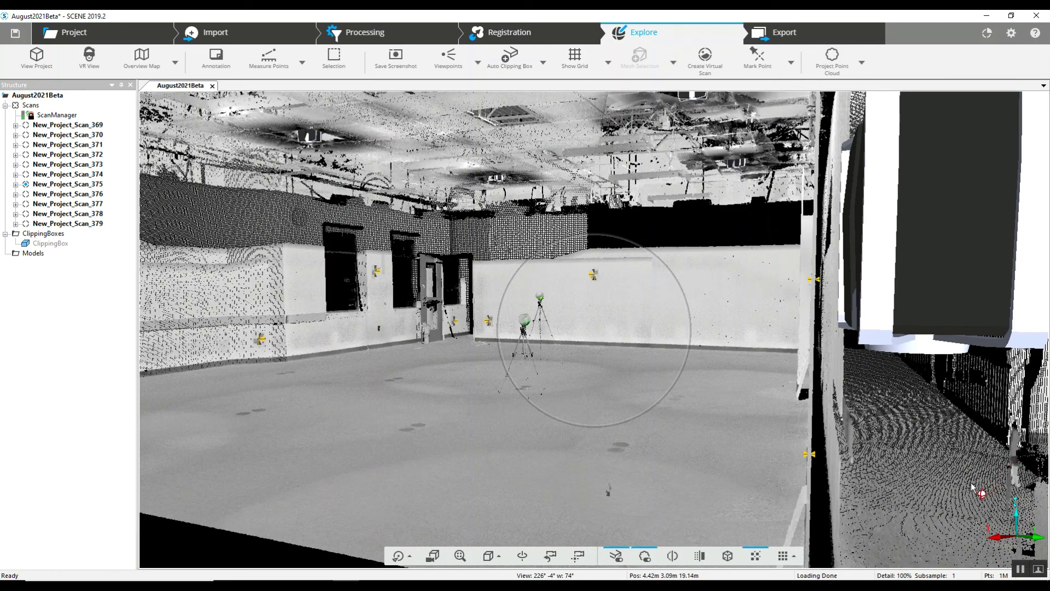
pyautogui.moveTo(570, 483); pyautogui.dragTo(605, 508)
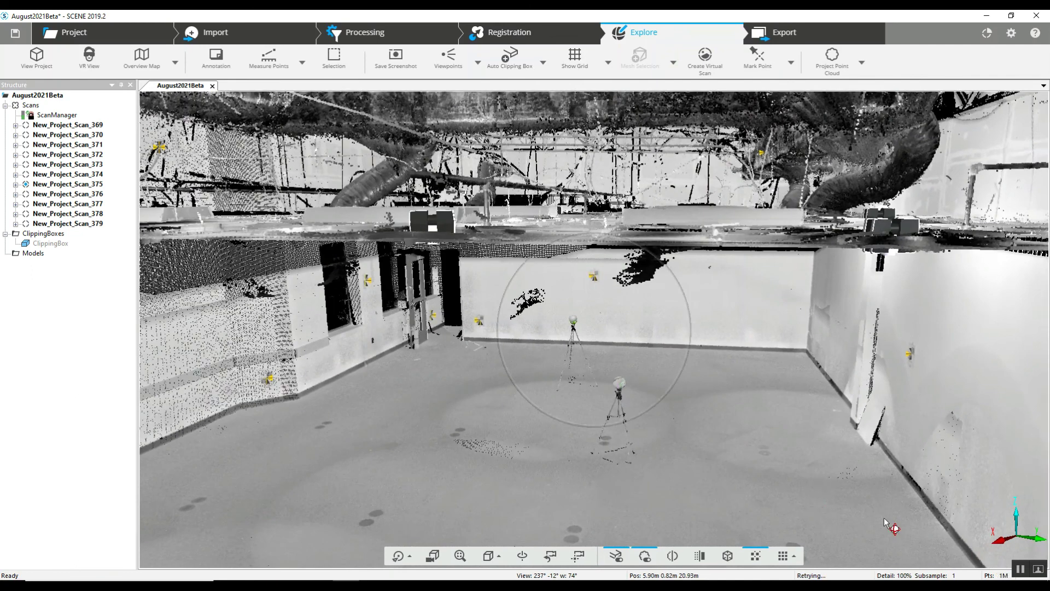